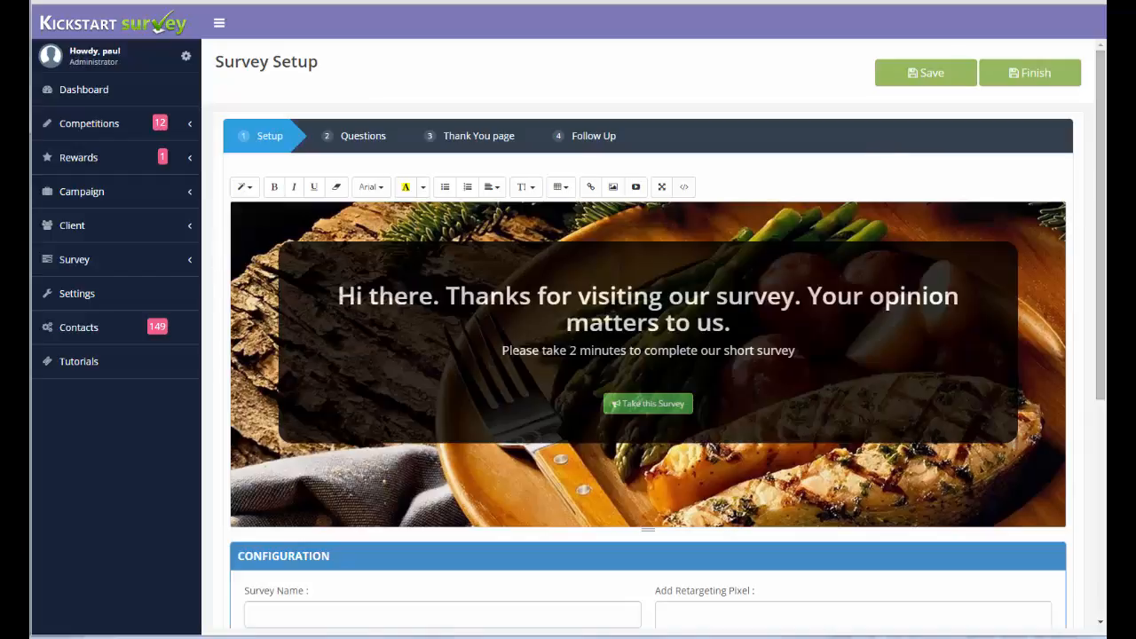
Enter "Dating Survey v1" as the survey name in the configuration settings.
left_click(340, 610)
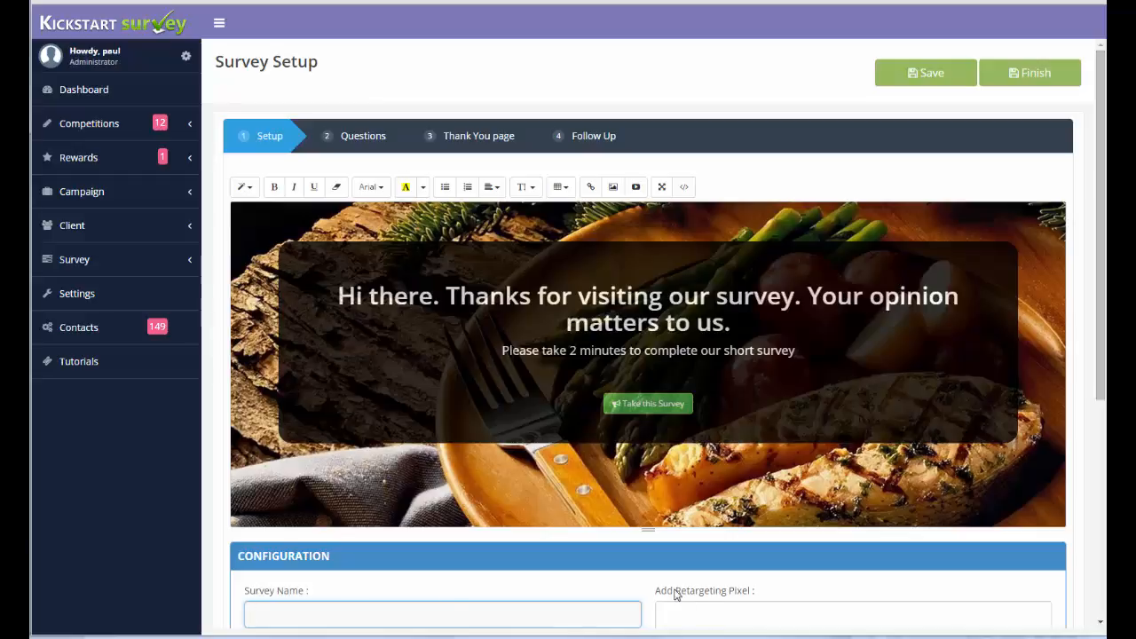
type("Dating Surv")
key("BackSpace")
type("vy")
Set the survey's background image to couple_sunset.jpg.
scroll(1101, 189, "down", 3)
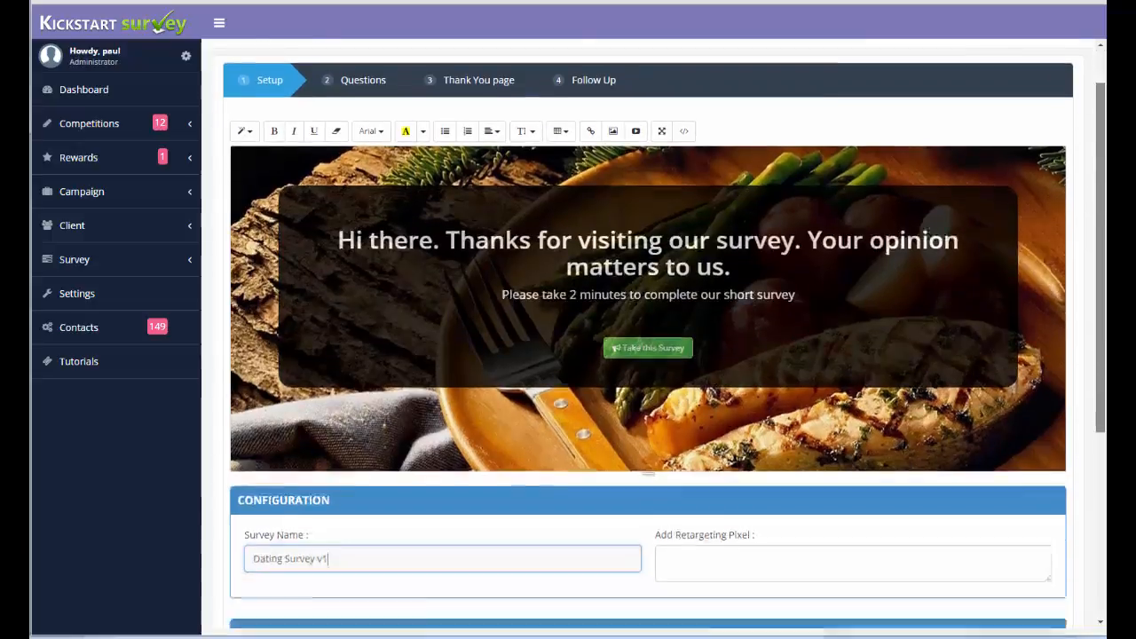
scroll(1020, 396, "down", 1)
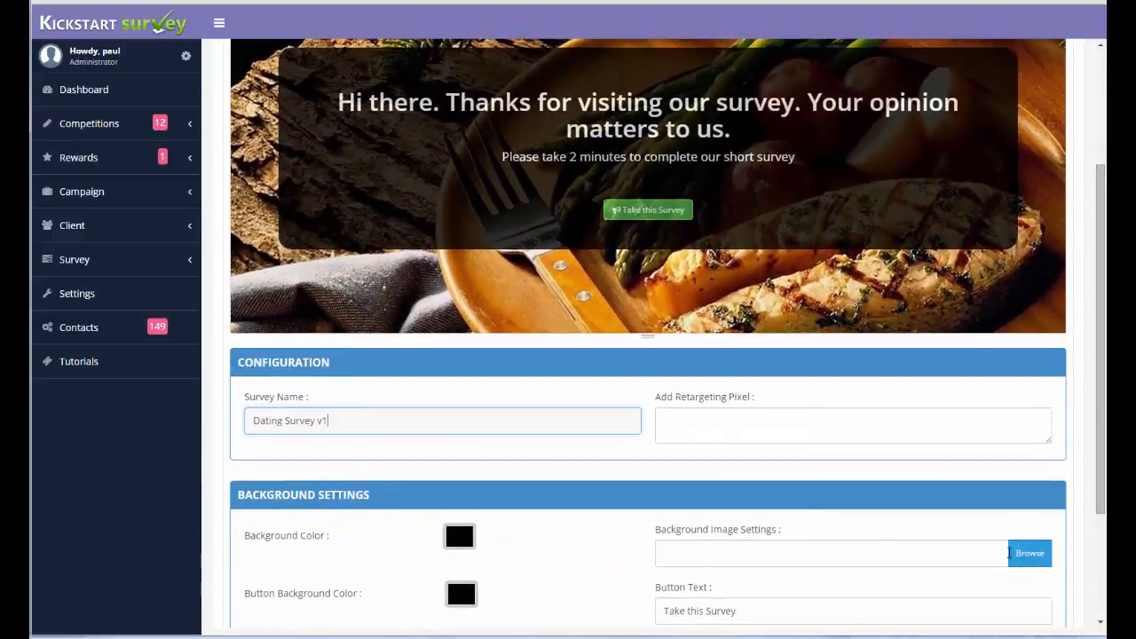
left_click(1028, 560)
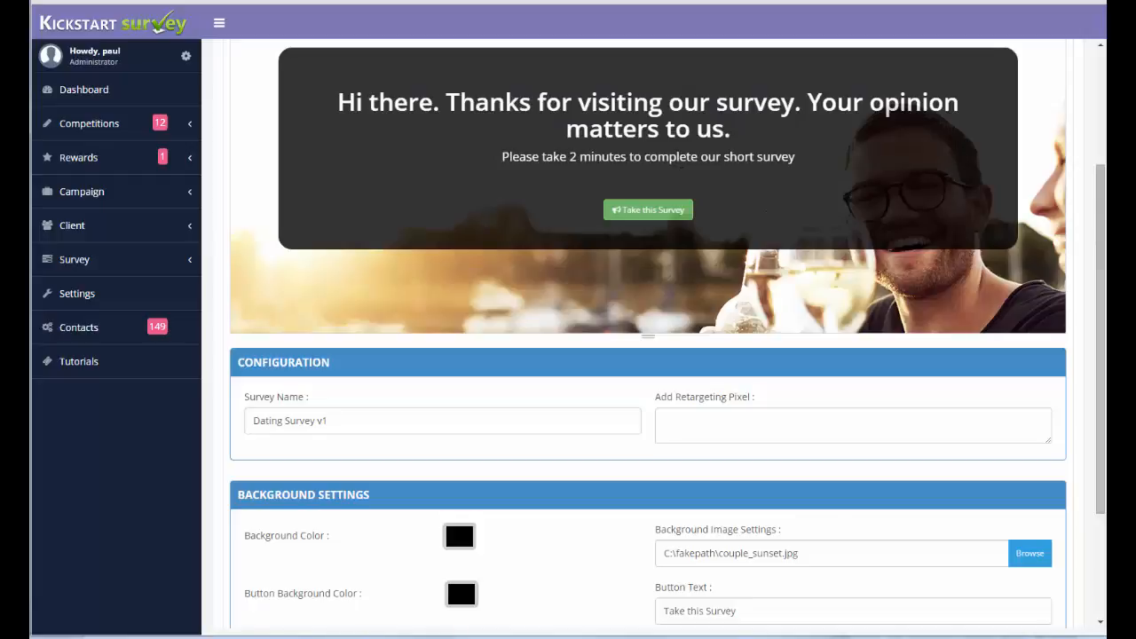
Insert "dating" before "survey" in the banner headline and move "Your opinion matters to us." onto its own line.
scroll(477, 195, "up", 1)
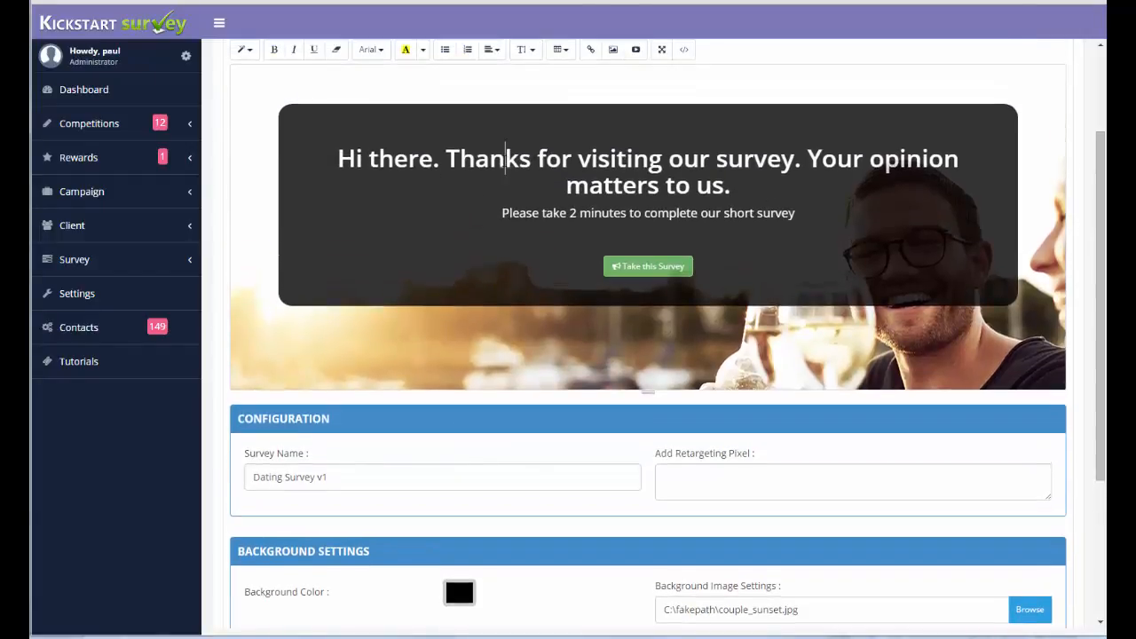
double_click(506, 159)
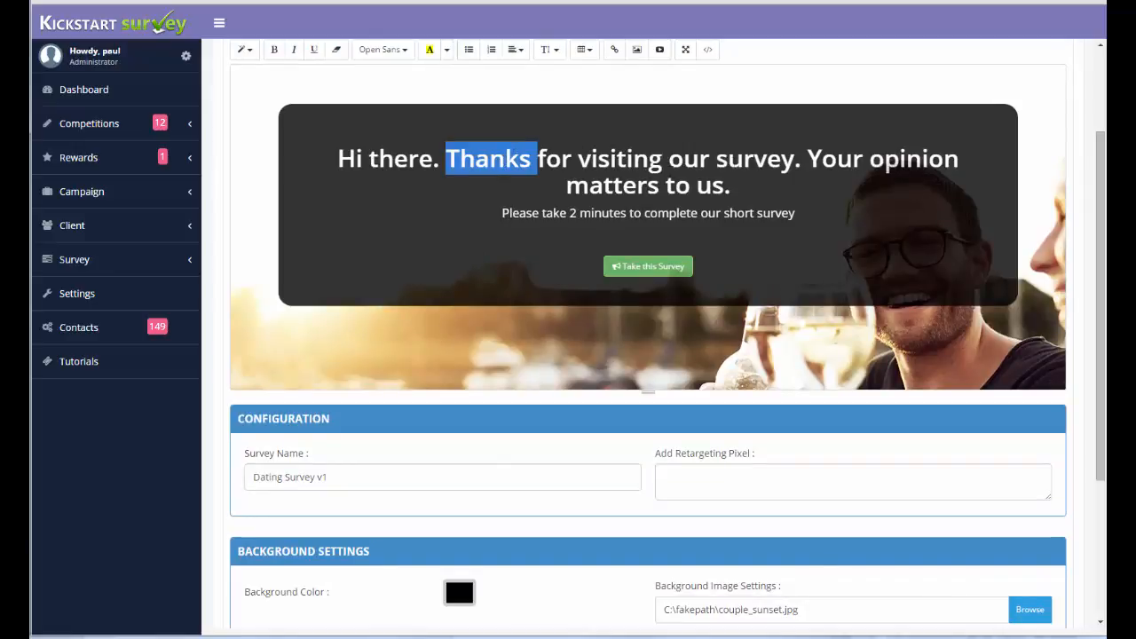
left_click(717, 159)
type("dating")
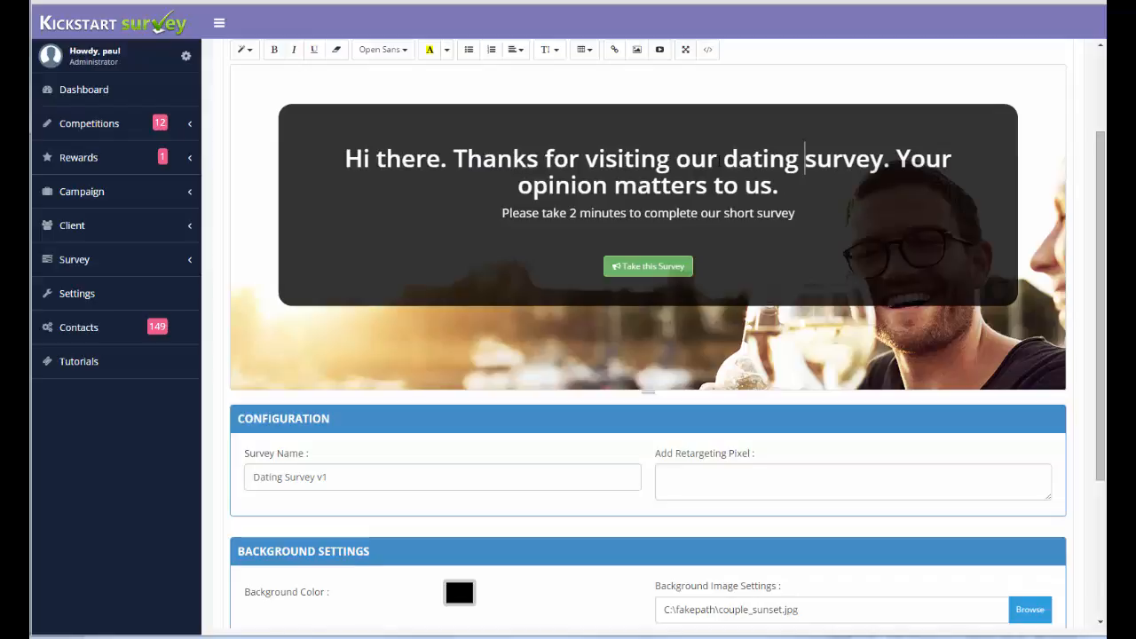
left_click(896, 159)
key("Return")
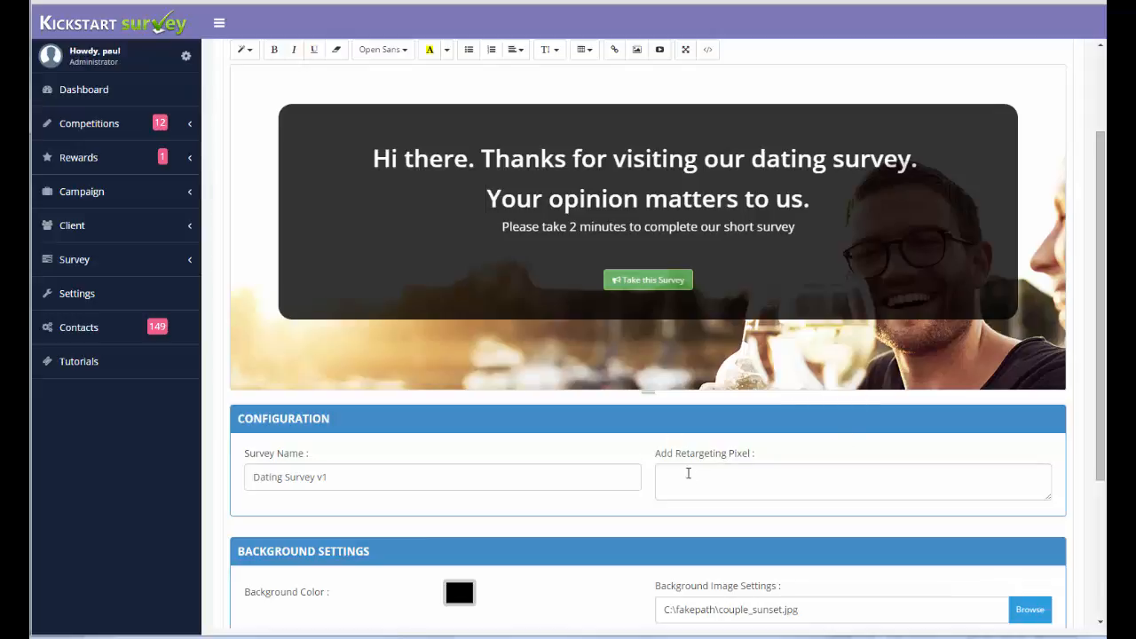
Paste the copied tracking script as the survey's retargeting pixel.
left_click(689, 470)
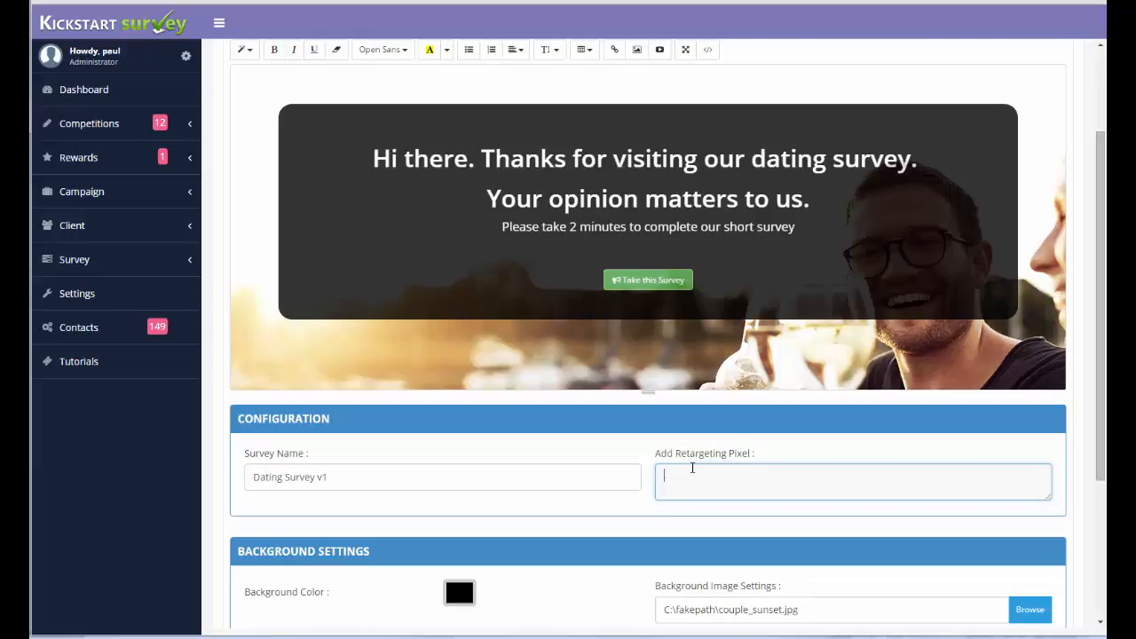
key("ctrl+v")
scroll(923, 453, "down", 1)
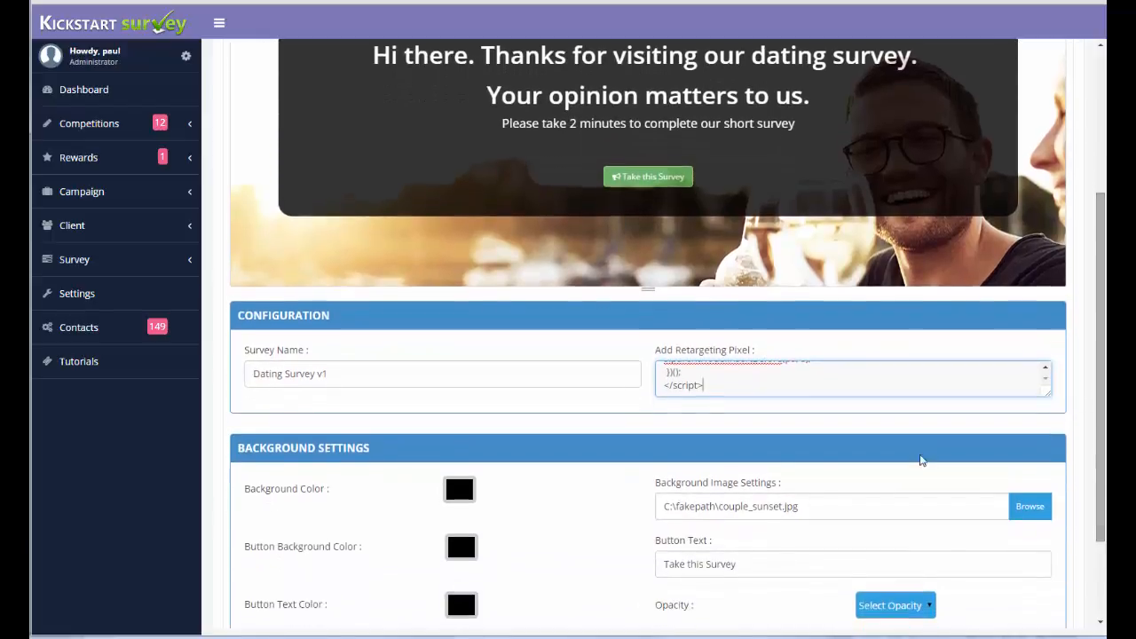
Look over the background settings and go to the survey's Questions stage.
left_click_drag(1100, 391, 1092, 486)
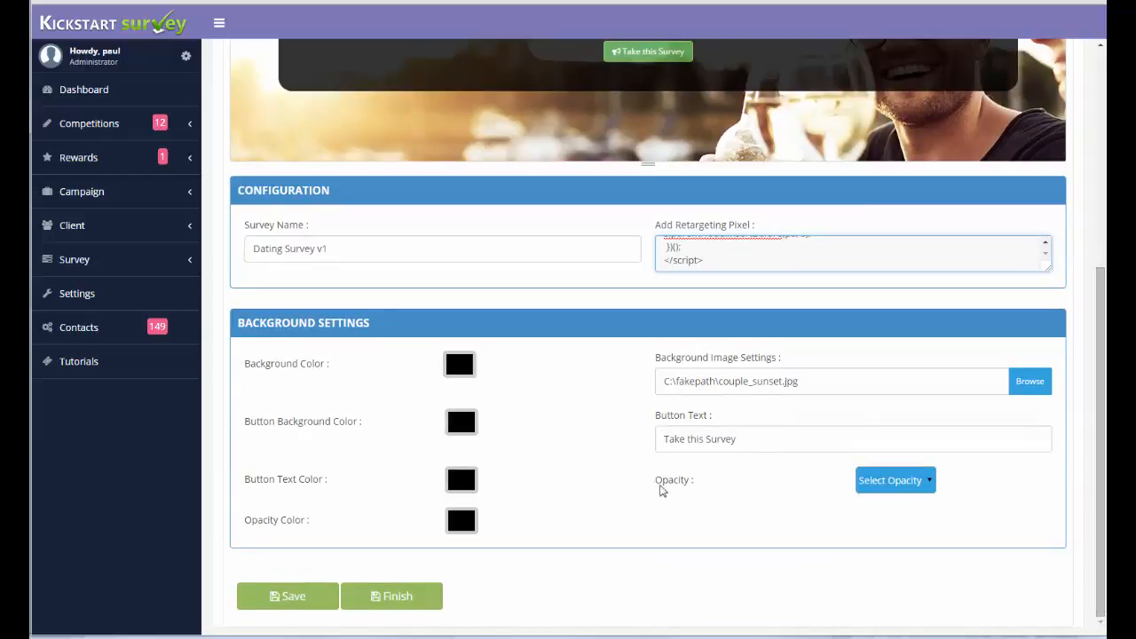
left_click_drag(1098, 411, 1100, 193)
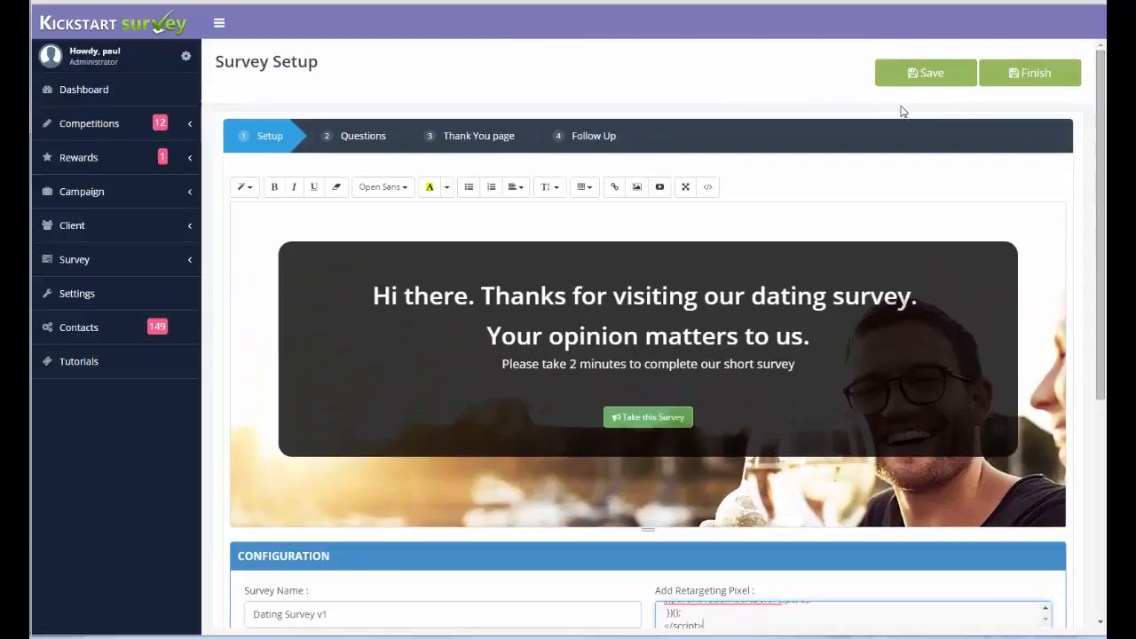
left_click(345, 138)
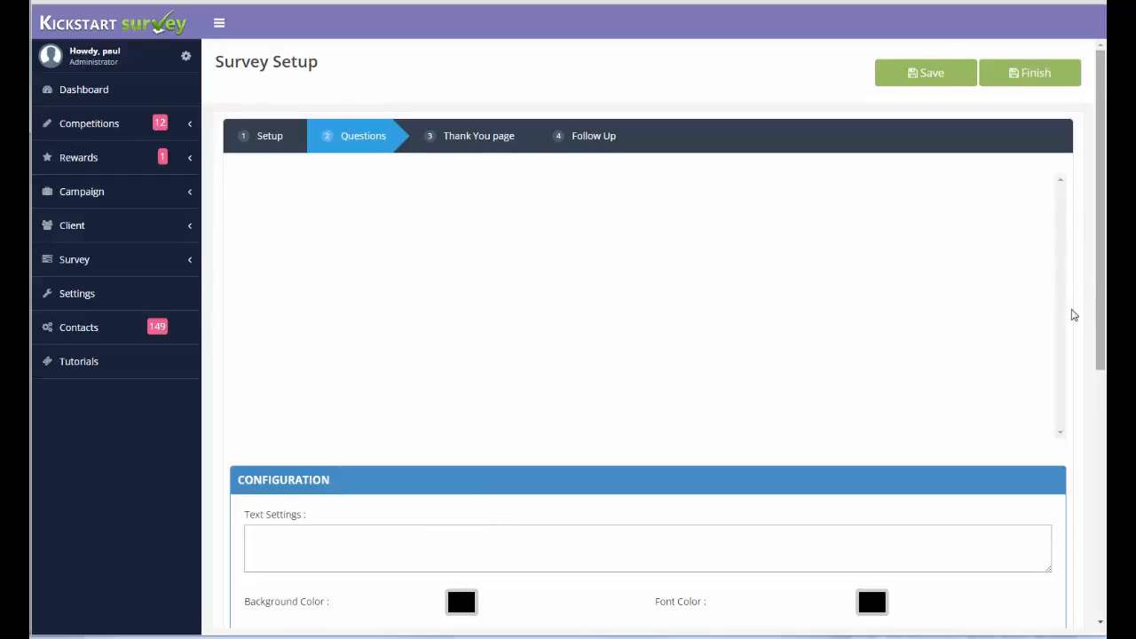
Add a single-response video question with the text "Which is the most romantic?".
left_click_drag(1100, 323, 1100, 572)
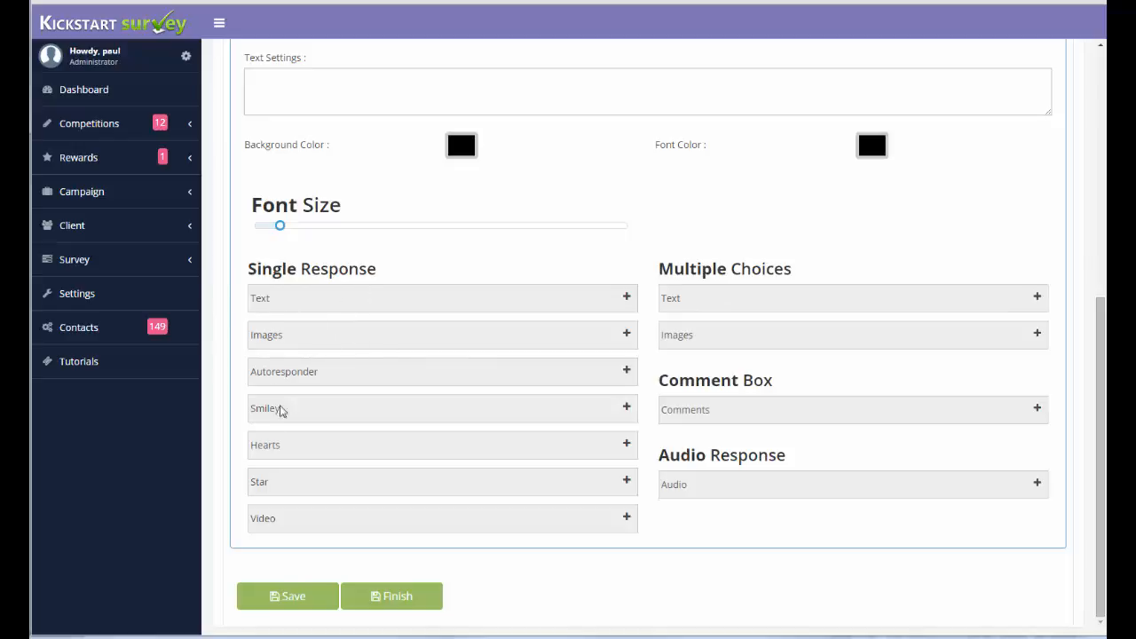
left_click(627, 519)
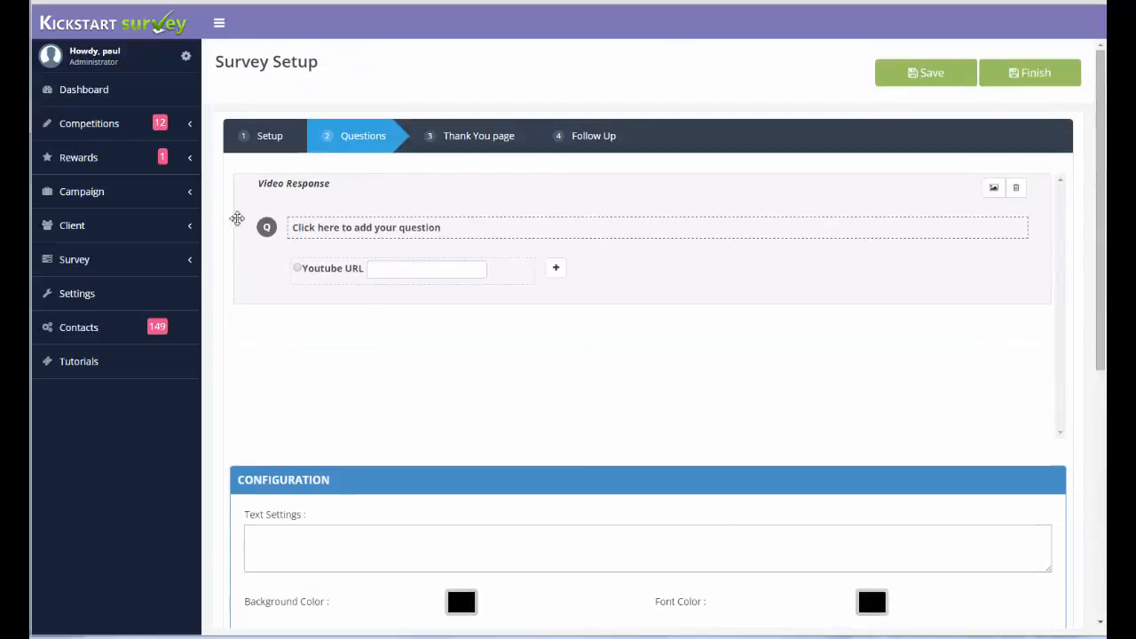
left_click(461, 236)
scroll(371, 195, "down", 3)
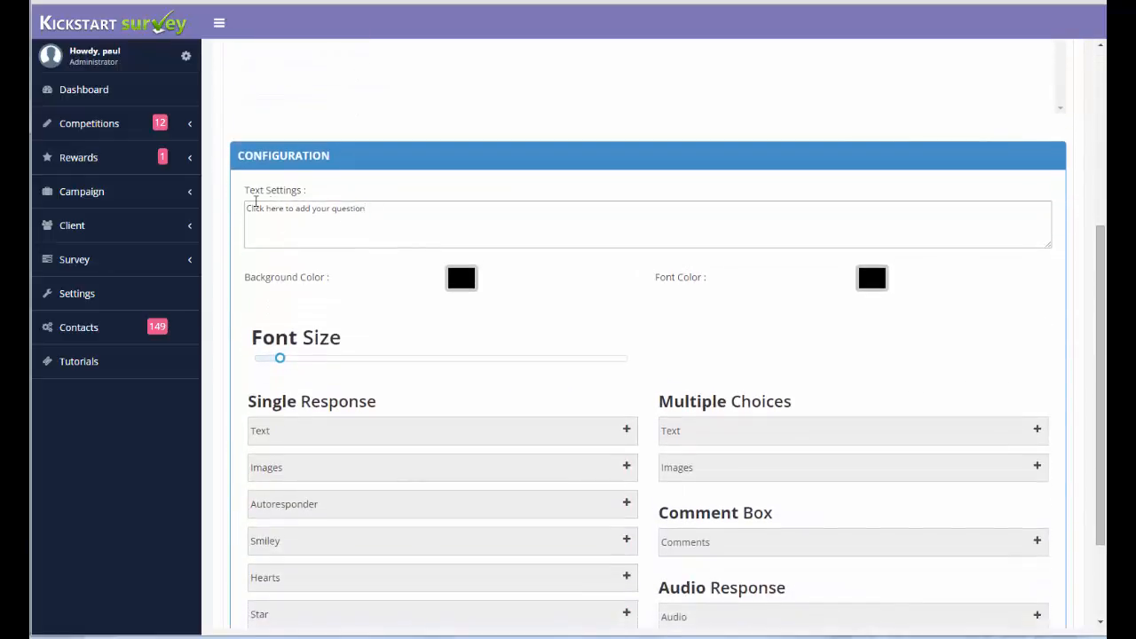
triple_click(255, 203)
type("Which is the most romantic?")
Add a second YouTube URL answer to the video question.
scroll(384, 258, "up", 3)
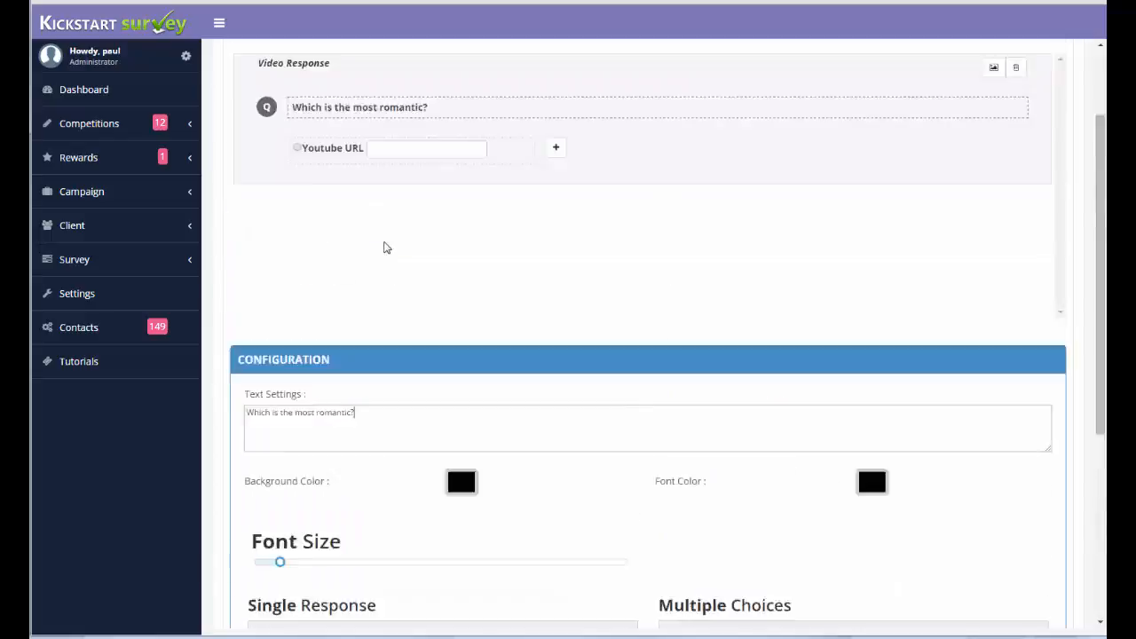
left_click(299, 148)
left_click(556, 147)
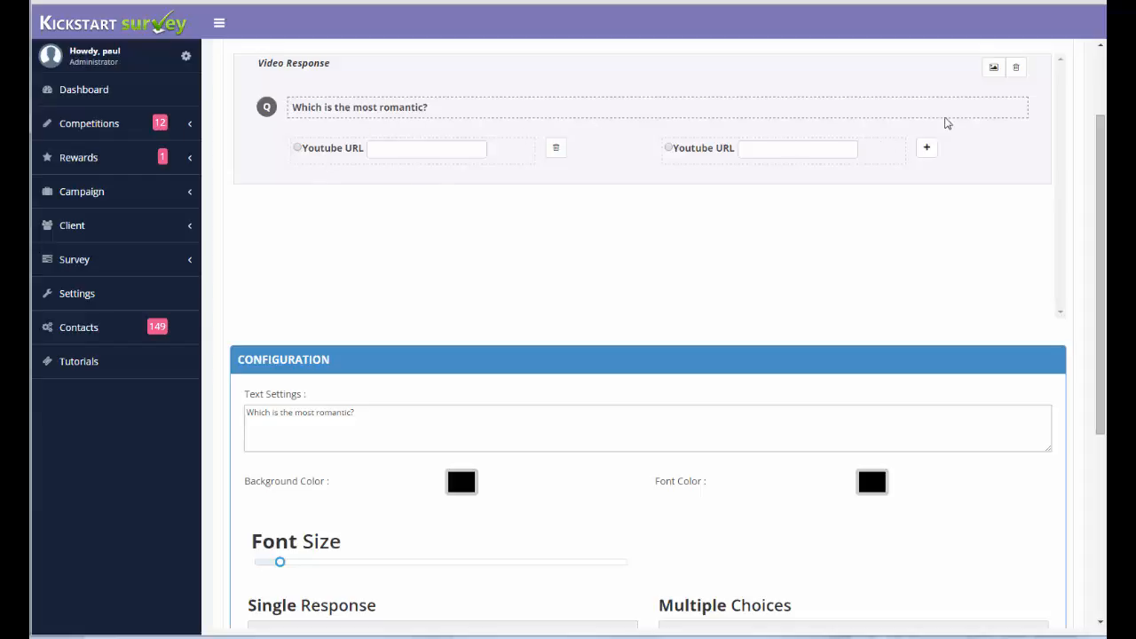
Add an audio response question with the text "What is your favourite romantic mood music?".
scroll(639, 222, "down", 4)
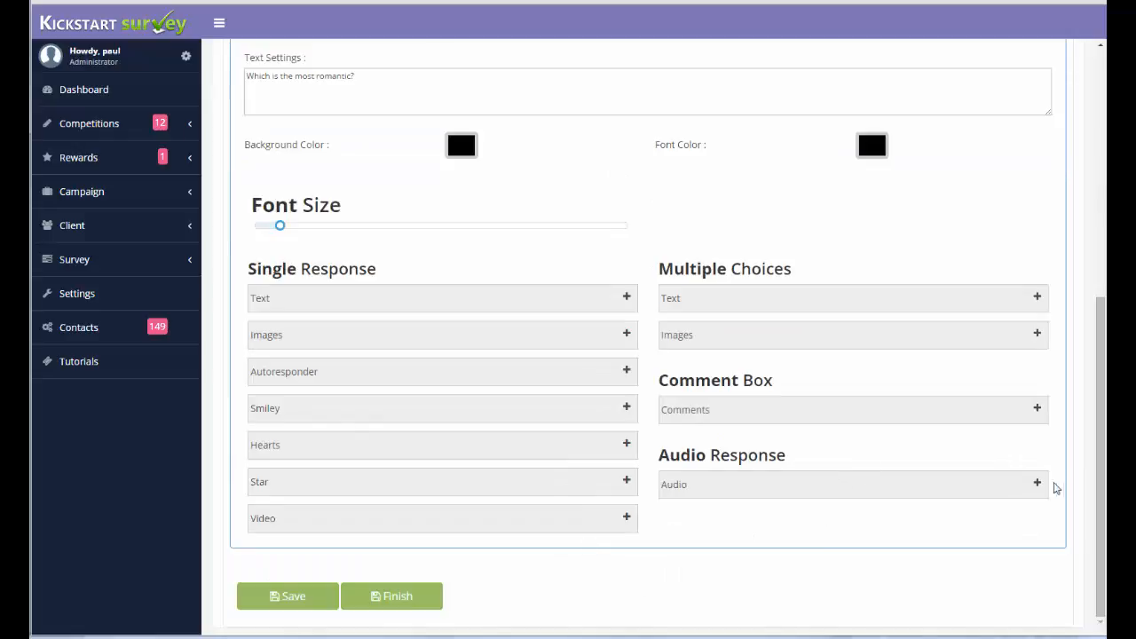
left_click(1037, 482)
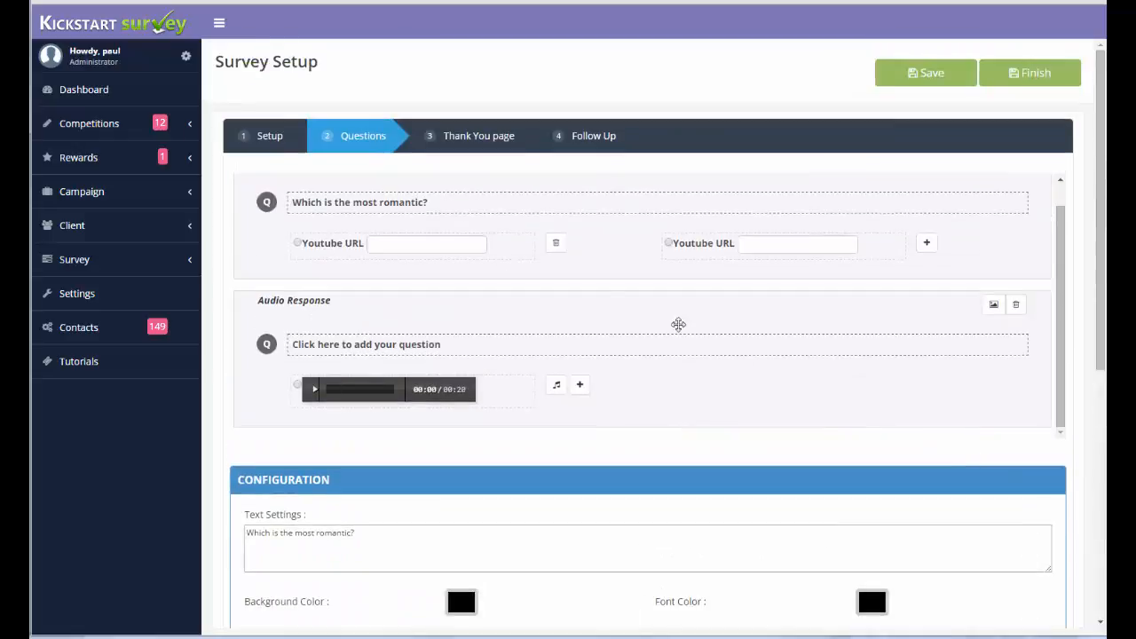
left_click(447, 345)
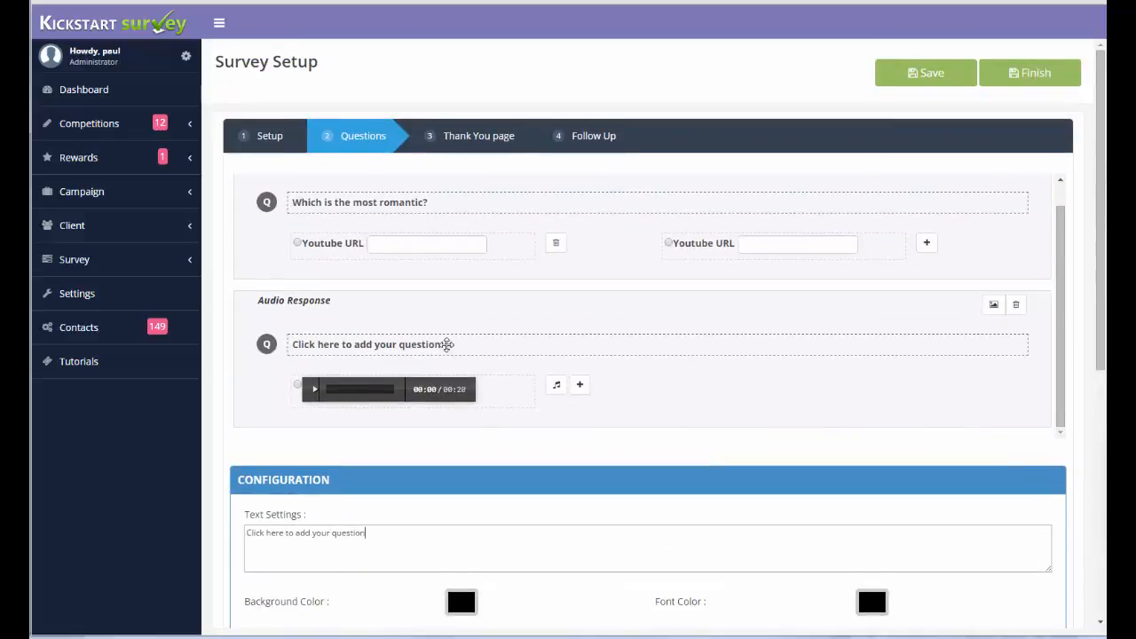
scroll(448, 344, "down", 4)
left_click_drag(365, 209, 196, 206)
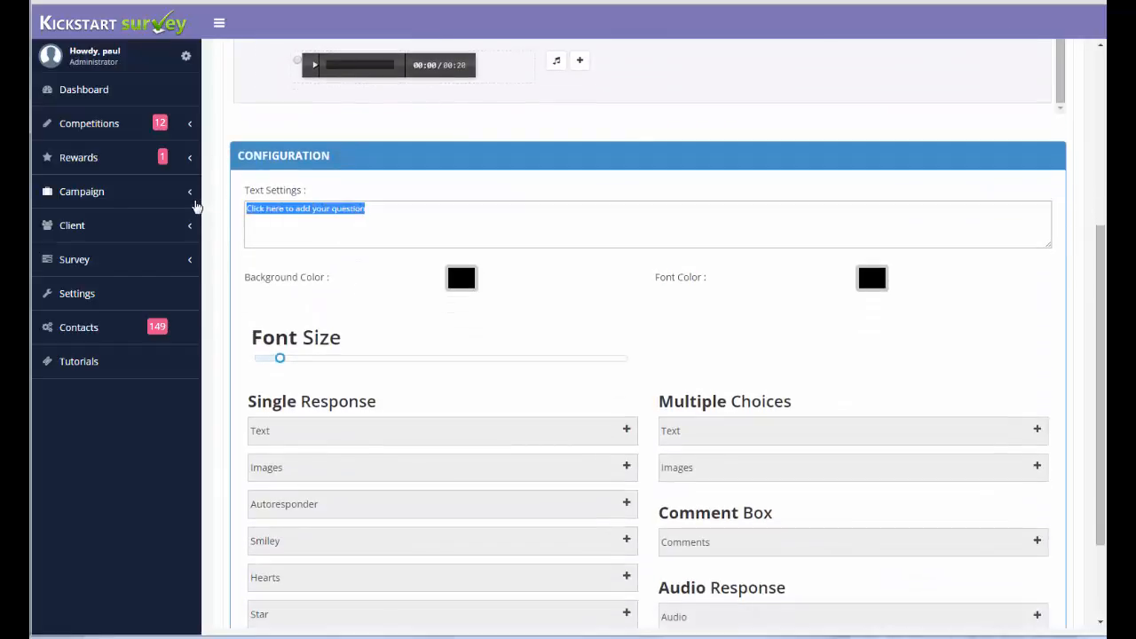
type("What is y")
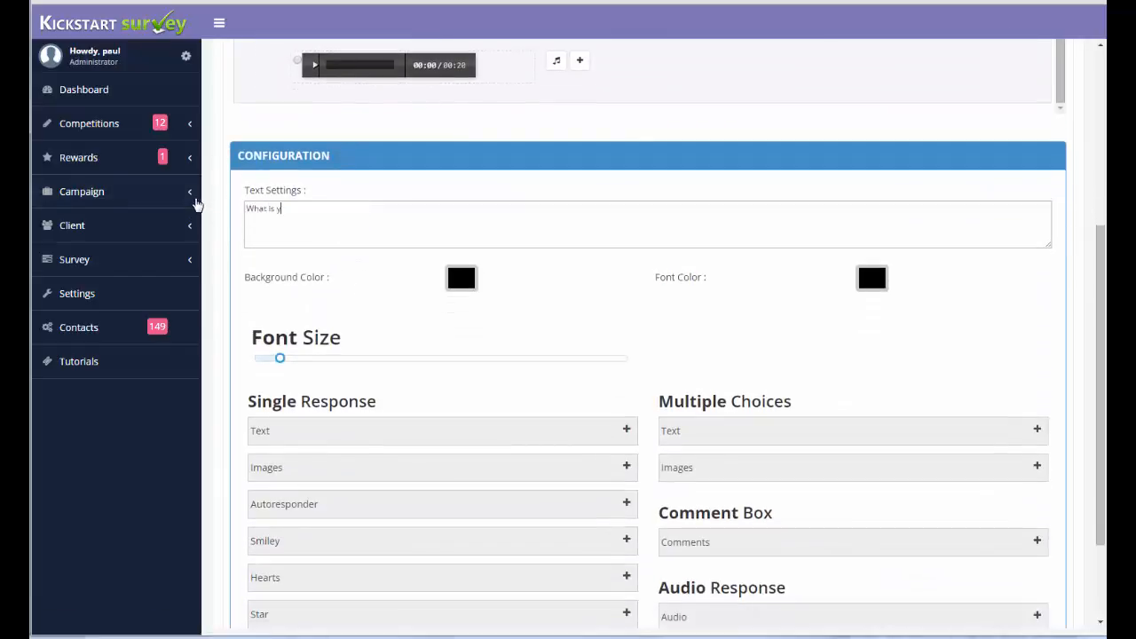
type("our favourite ropmantic mood m")
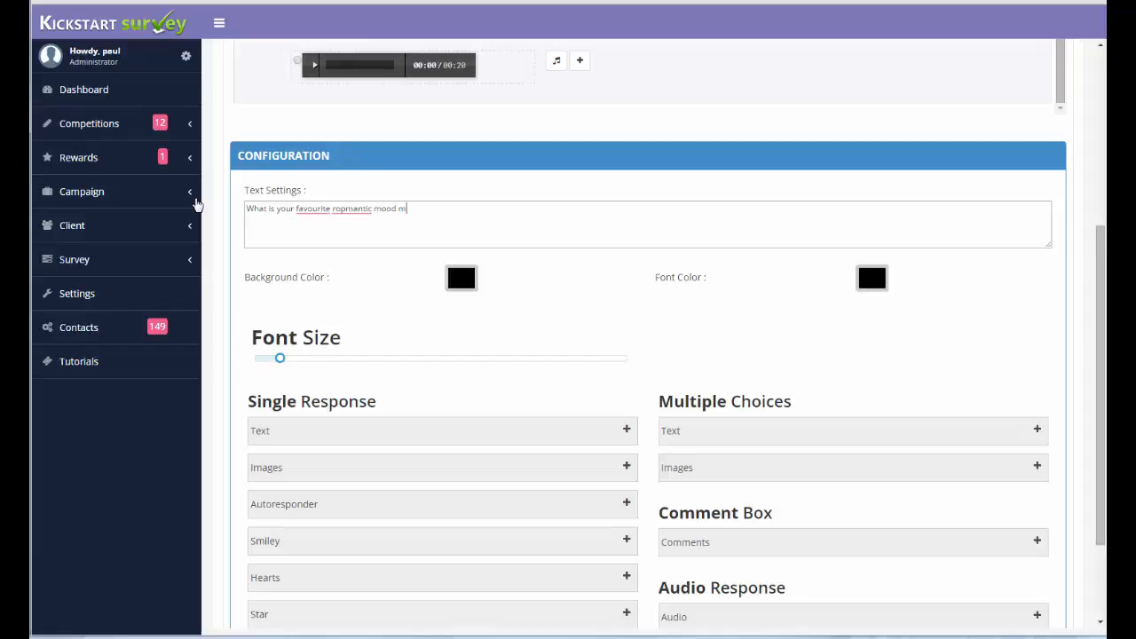
type("usic")
key("BackSpace")
Check the audio upload and add-answer options of the mood music question without choosing a file.
scroll(568, 164, "up", 1)
left_click(557, 156)
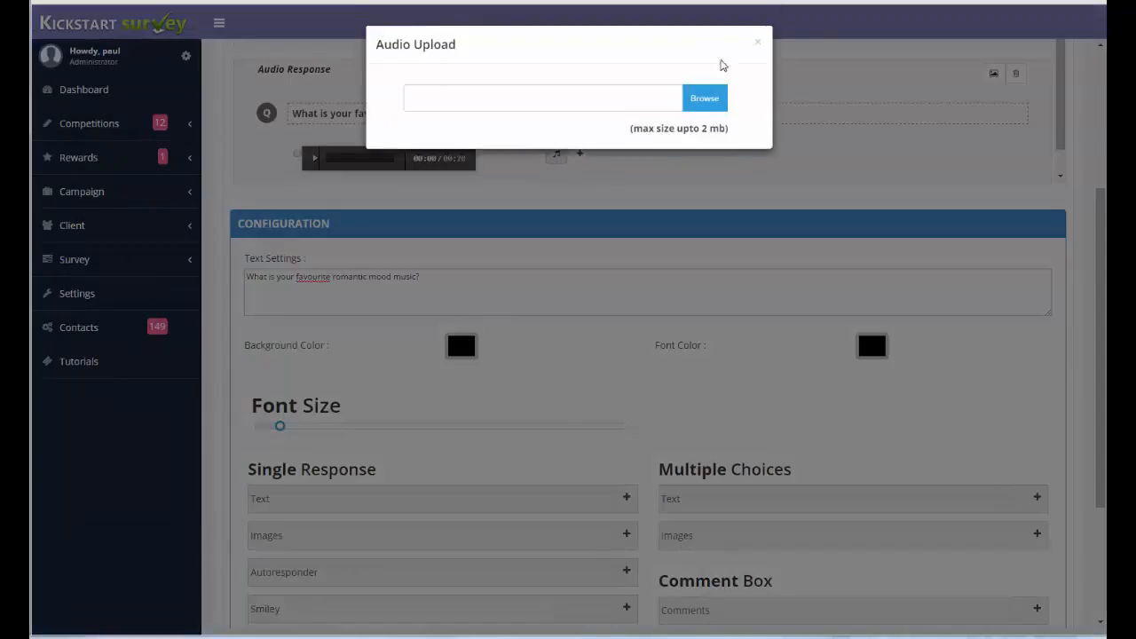
left_click(665, 186)
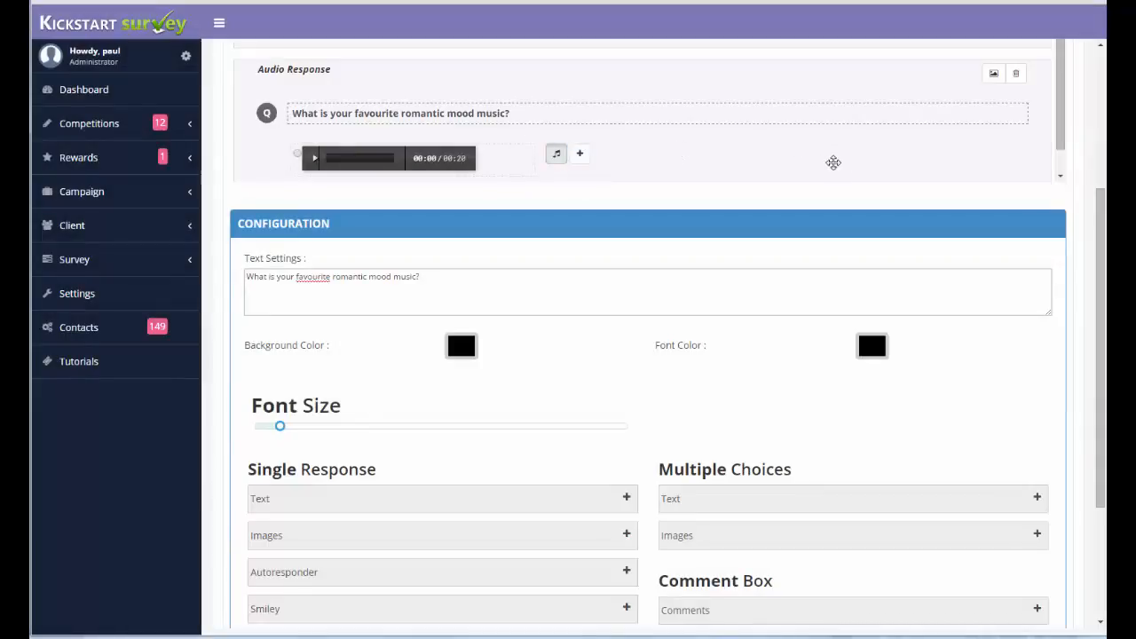
left_click_drag(559, 158, 581, 158)
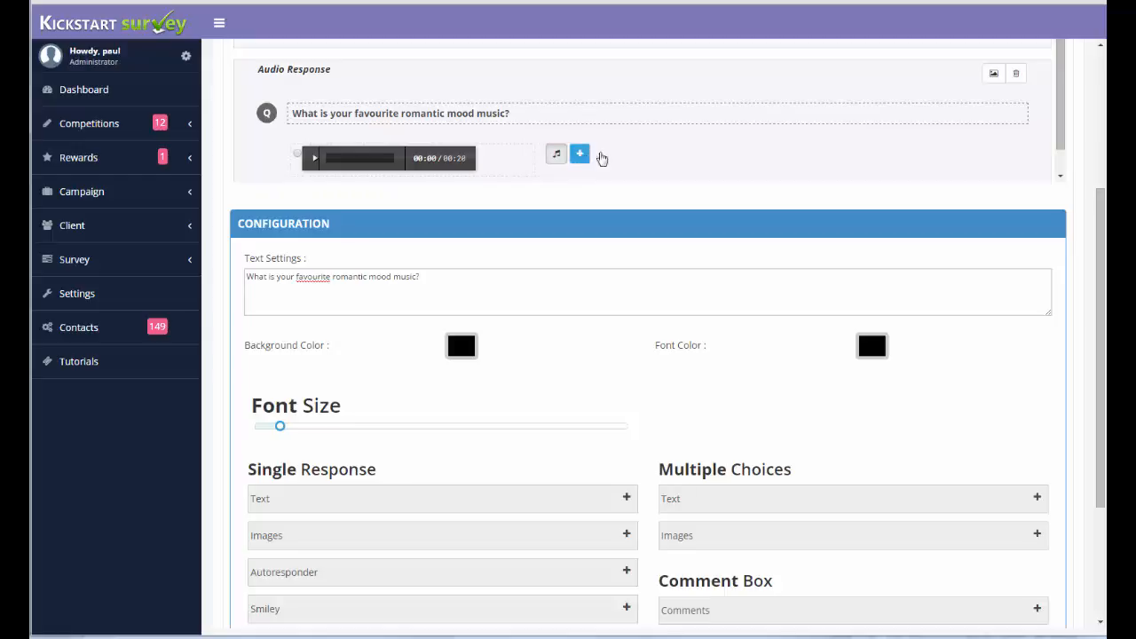
Delete both the video question and the audio question from the survey.
scroll(834, 151, "up", 2)
scroll(840, 150, "up", 1)
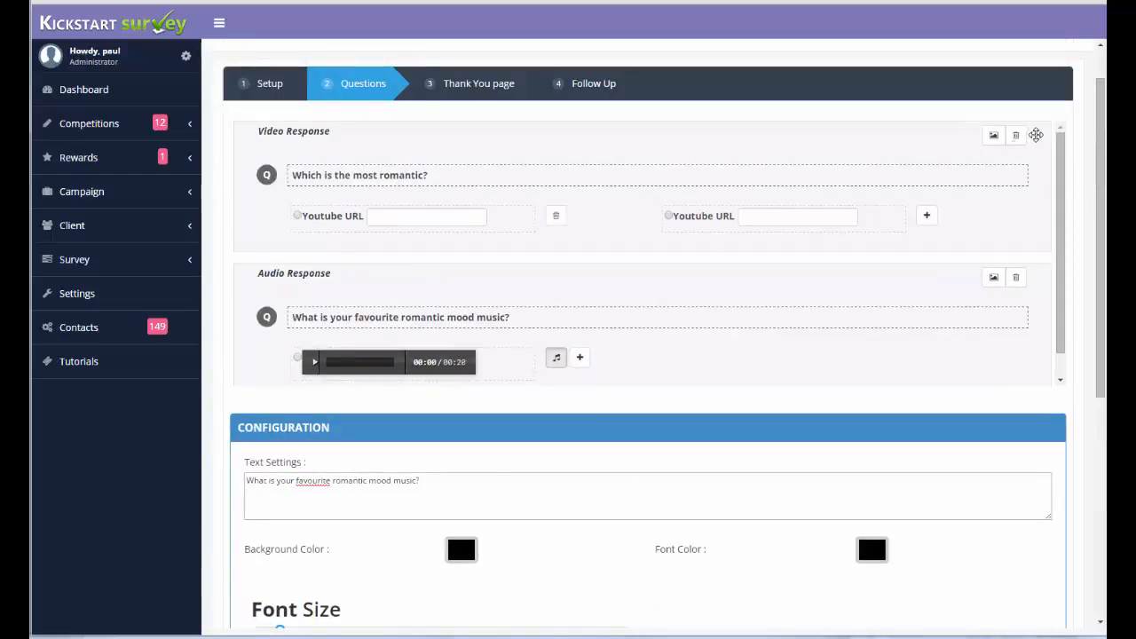
left_click(1017, 133)
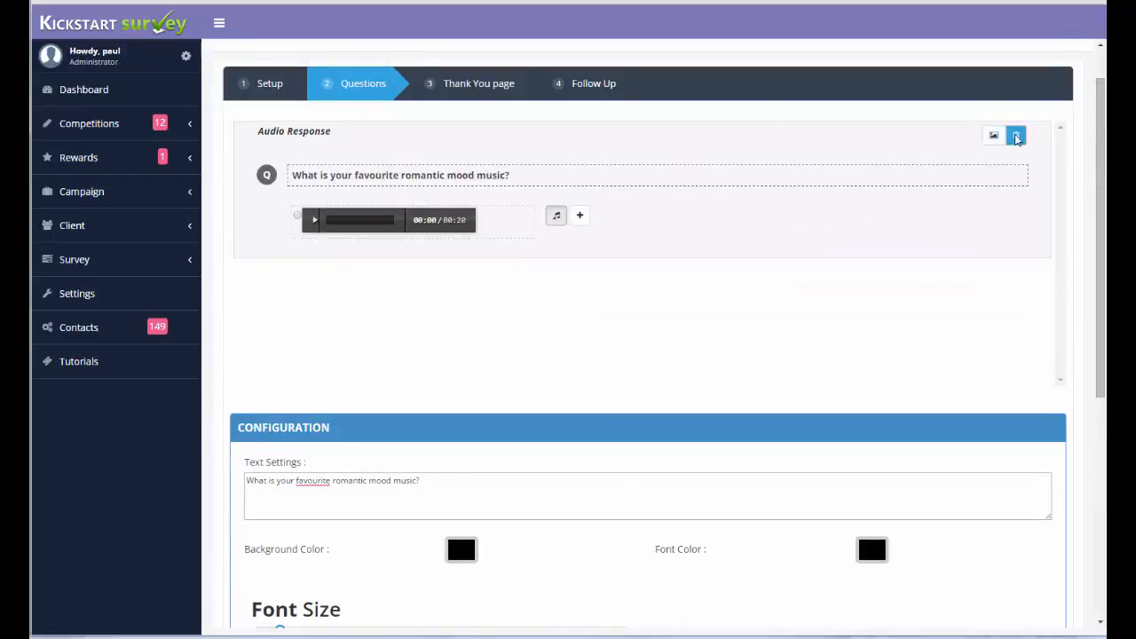
left_click(1016, 135)
Add a multiple-choice text question with the text "Are you male or female?".
scroll(455, 259, "down", 5)
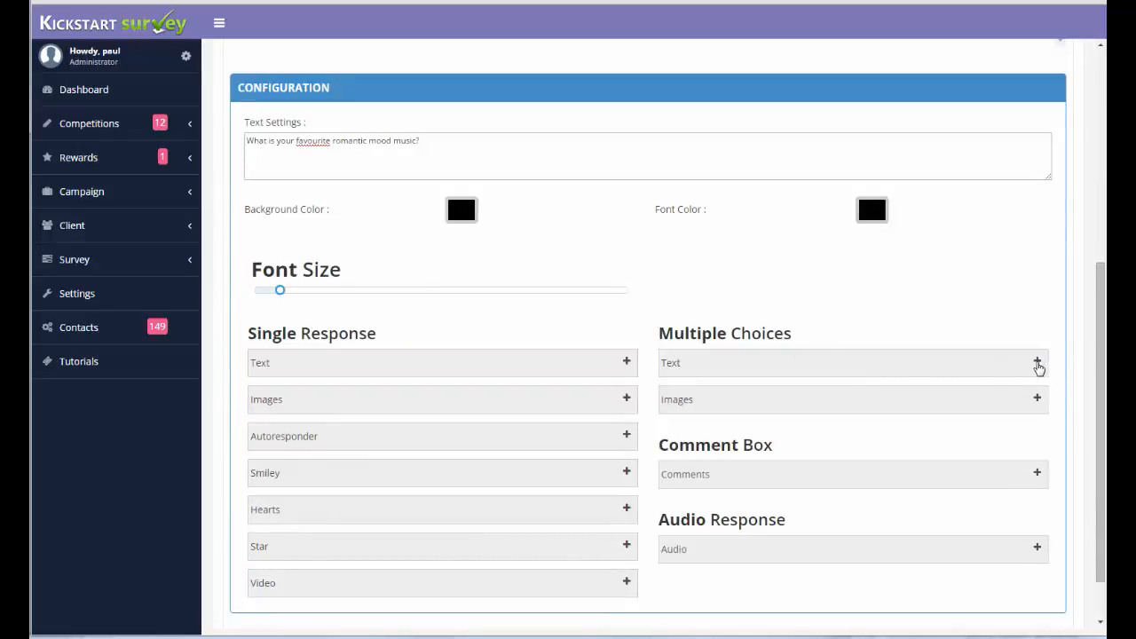
scroll(1029, 364, "up", 5)
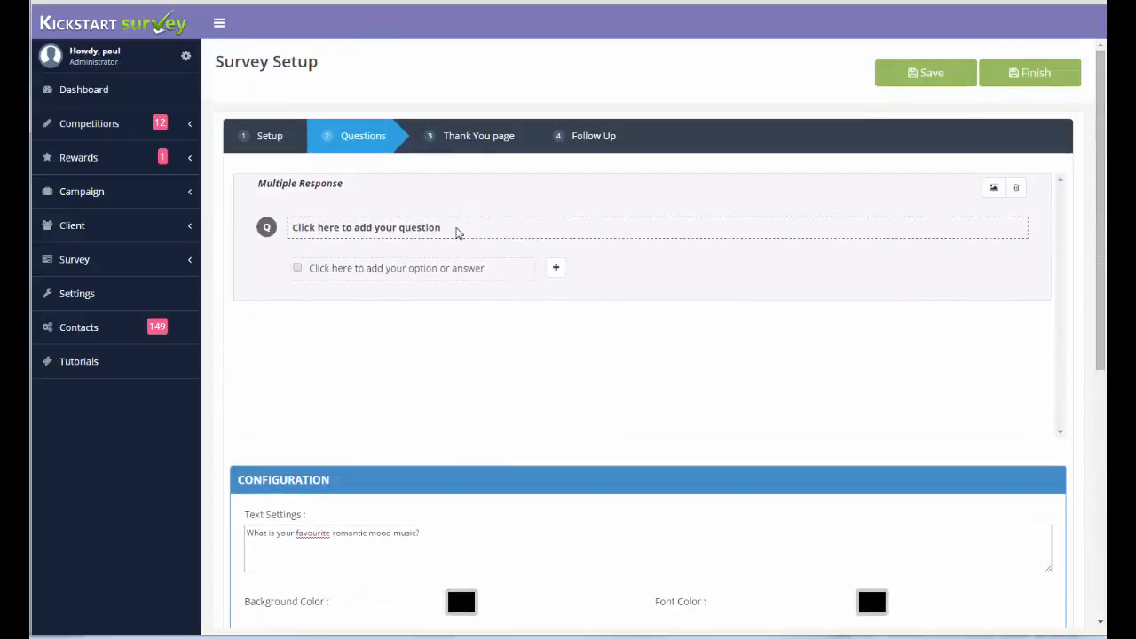
left_click(456, 230)
scroll(414, 385, "down", 4)
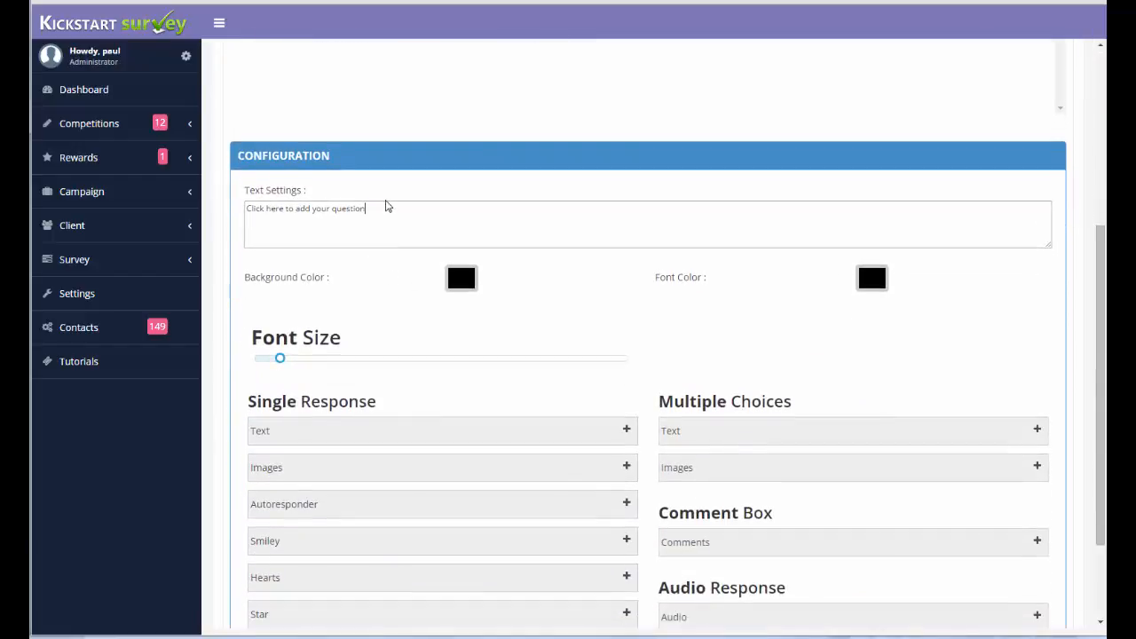
left_click_drag(369, 209, 247, 208)
key("BackSpace")
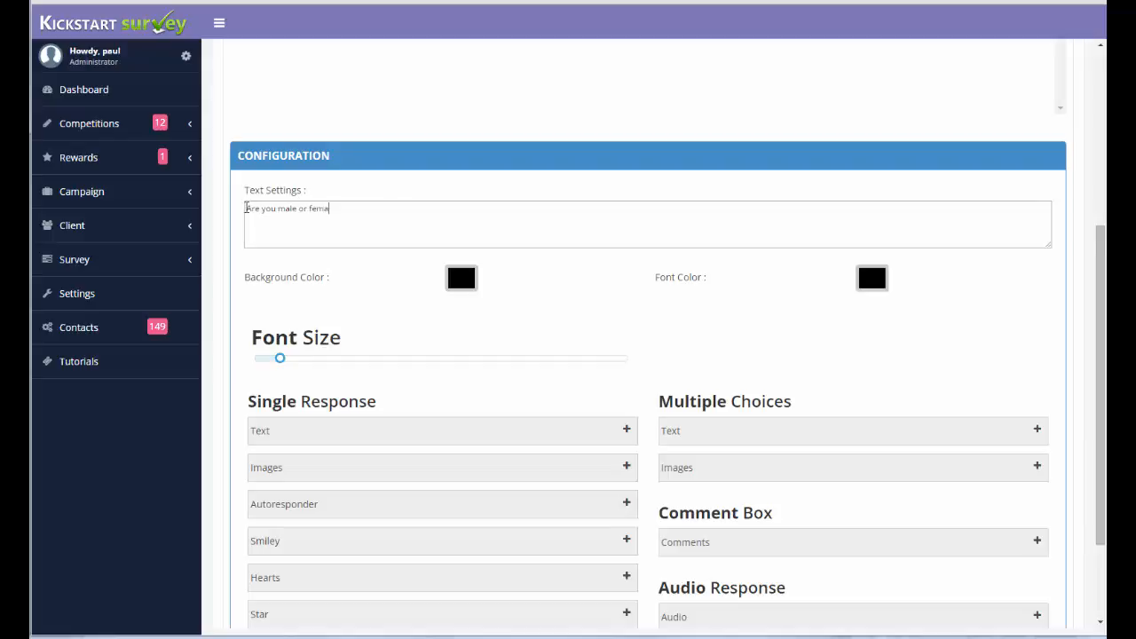
Set the first answer option of the "Are you male or female?" question to "Male".
scroll(512, 159, "up", 3)
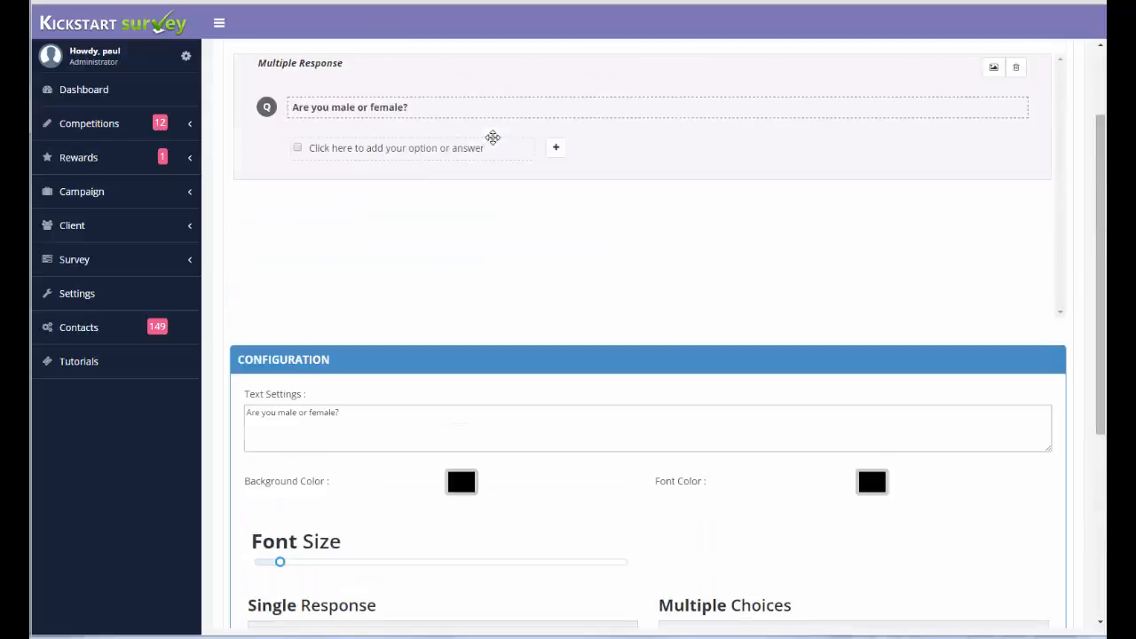
left_click(411, 148)
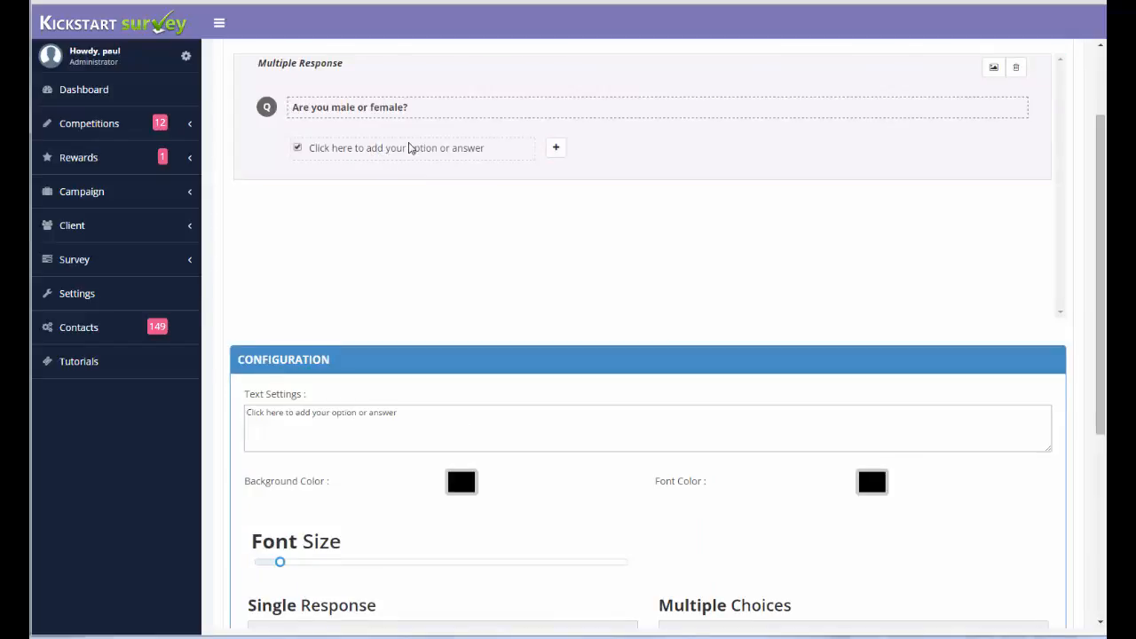
scroll(423, 163, "down", 3)
left_click_drag(415, 211, 231, 209)
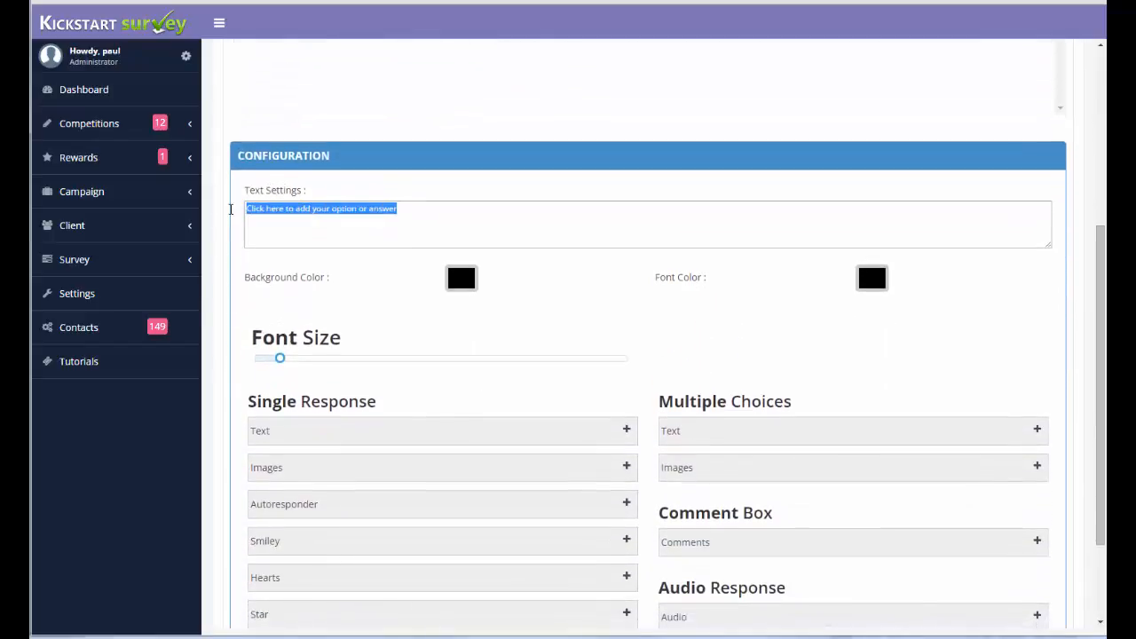
type("Male")
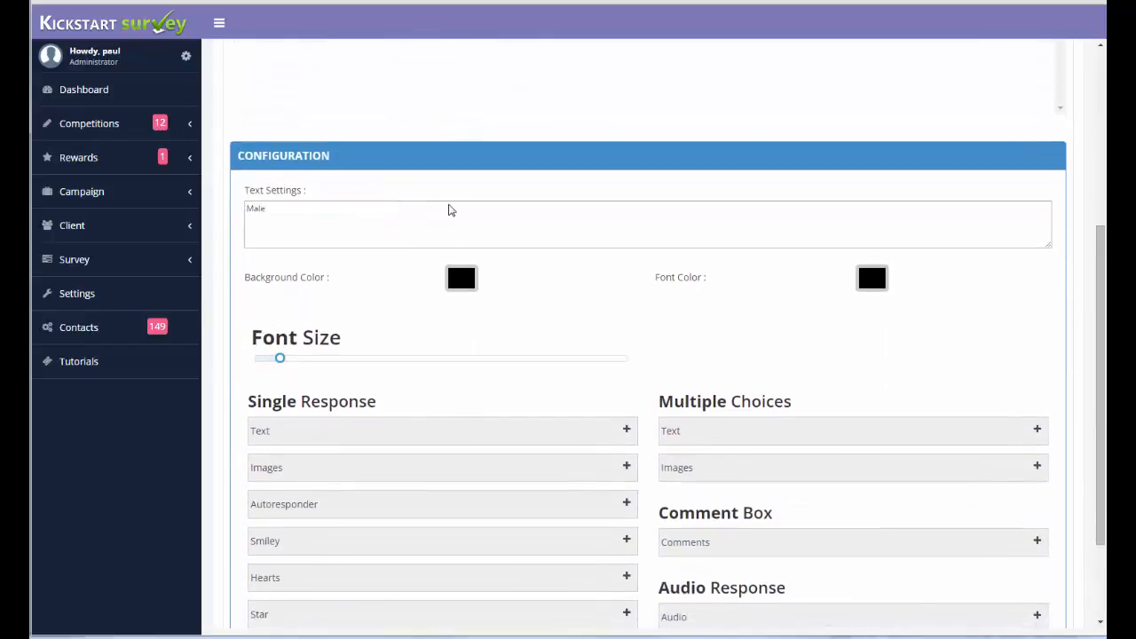
Add a second answer option, "Female", to the "Are you male or female?" question.
scroll(449, 207, "up", 5)
left_click(792, 219)
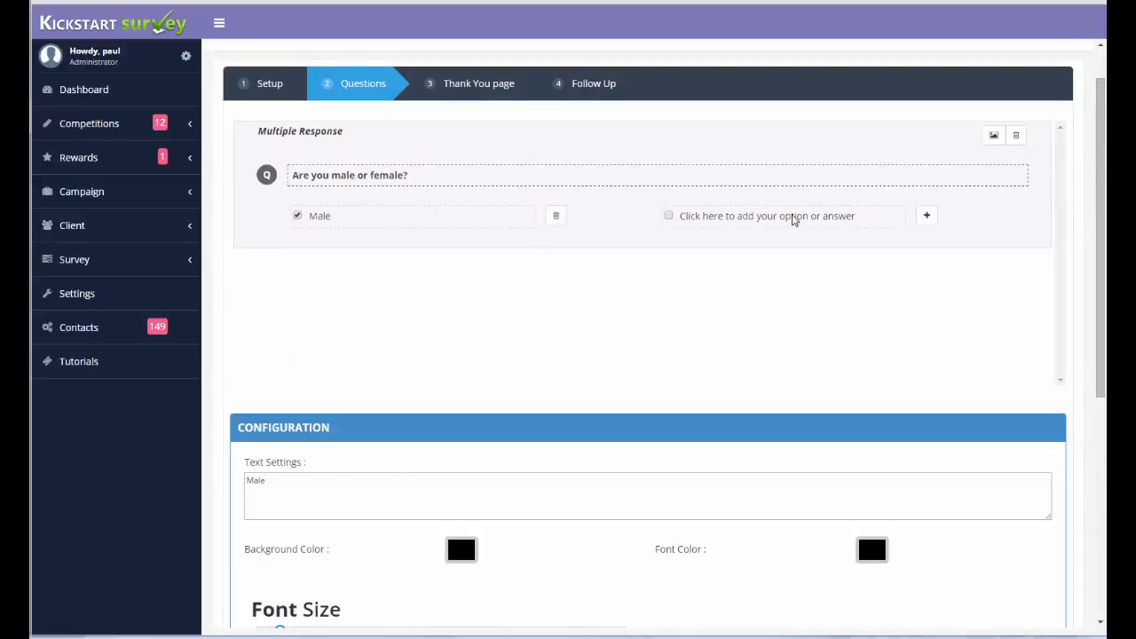
scroll(629, 246, "down", 5)
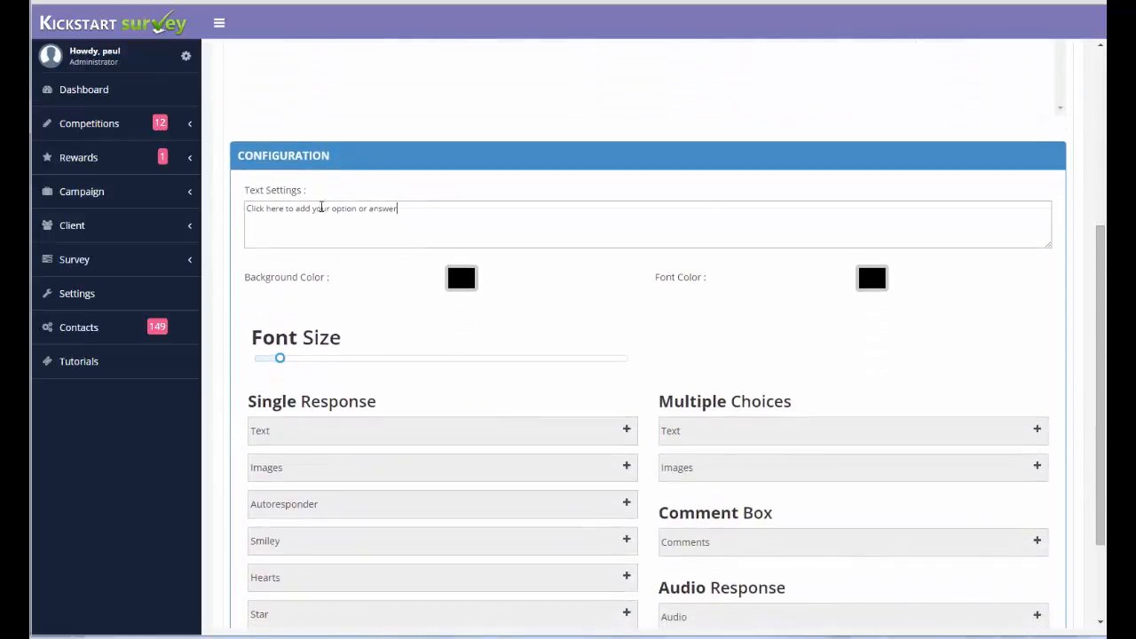
triple_click(321, 207)
type("Femalew")
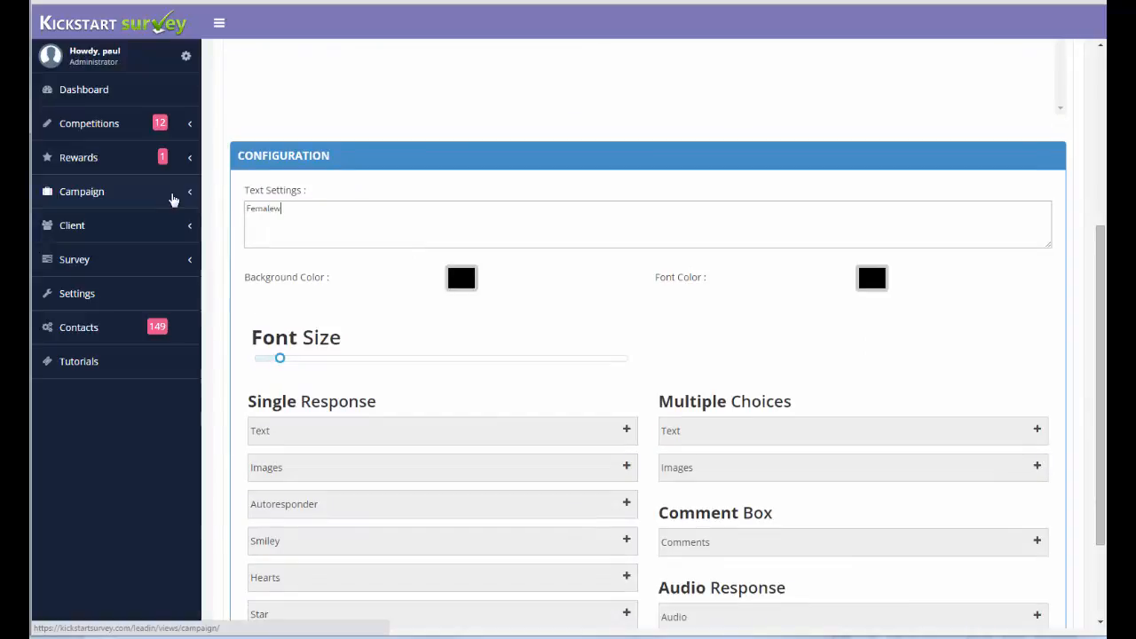
key("BackSpace")
scroll(479, 144, "up", 5)
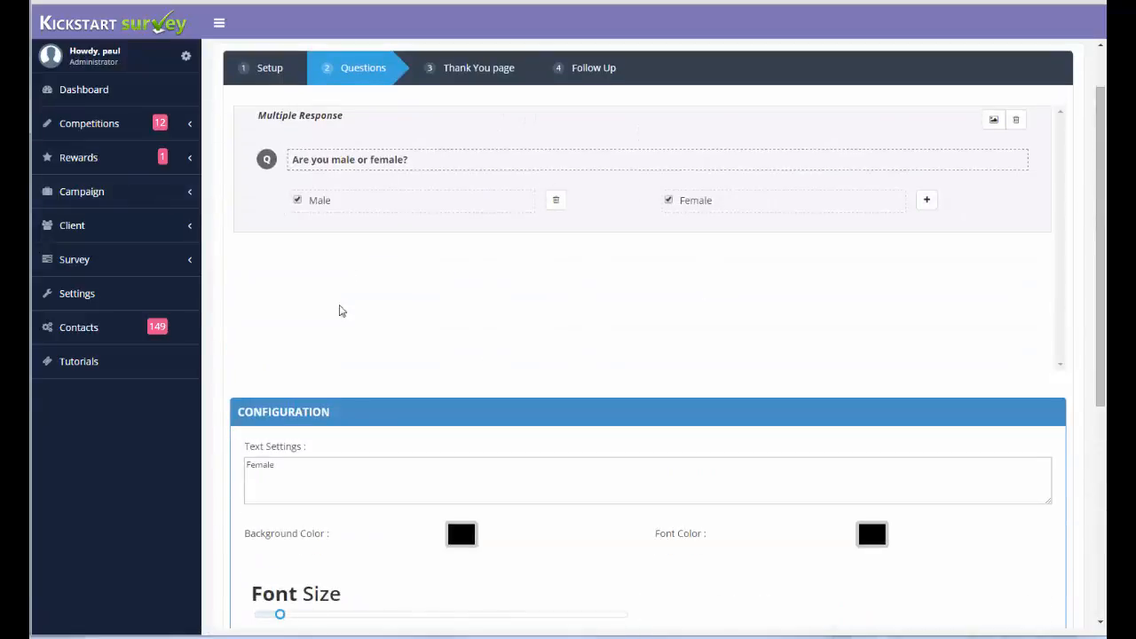
Add another multiple-choice text question with the text "What is your favourite type of date?".
scroll(432, 326, "down", 1)
scroll(432, 326, "down", 4)
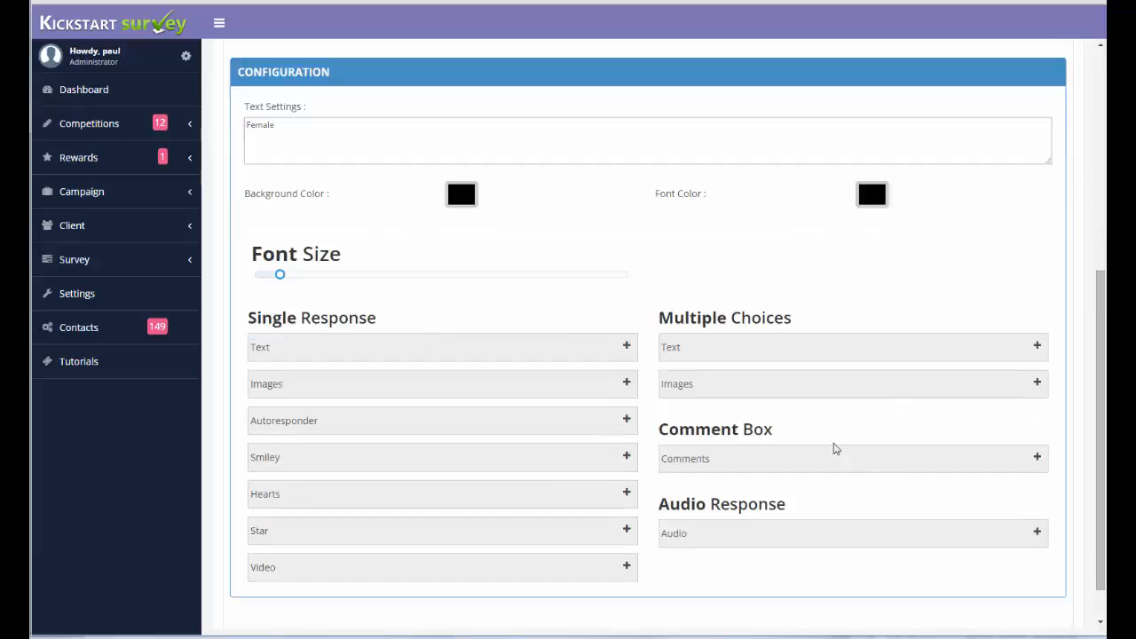
left_click(1037, 346)
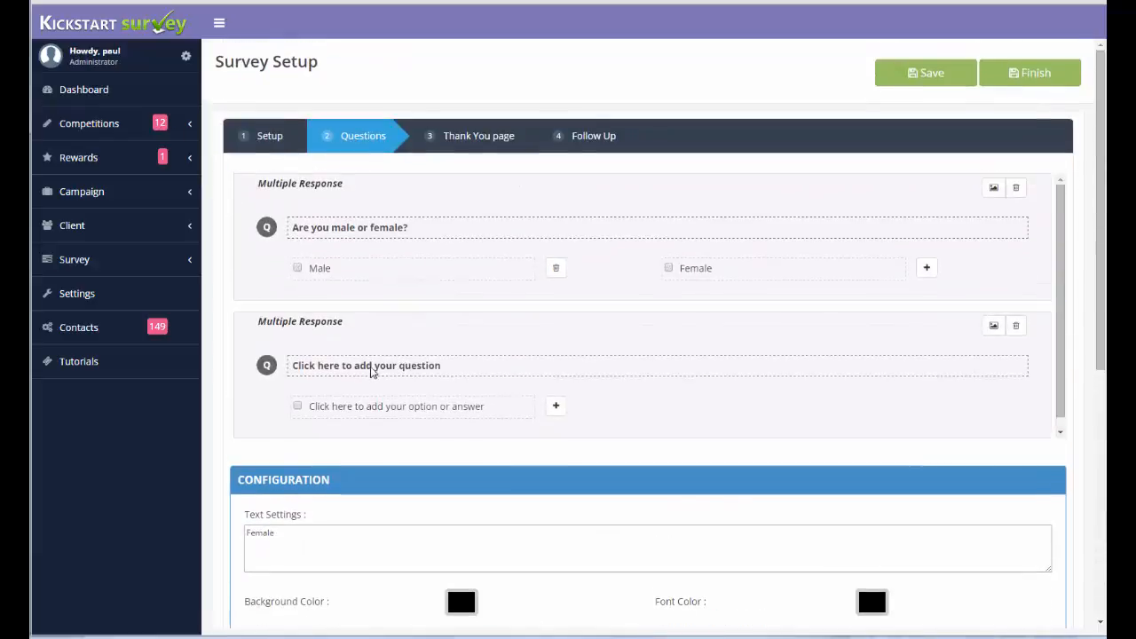
left_click(373, 367)
scroll(482, 362, "down", 5)
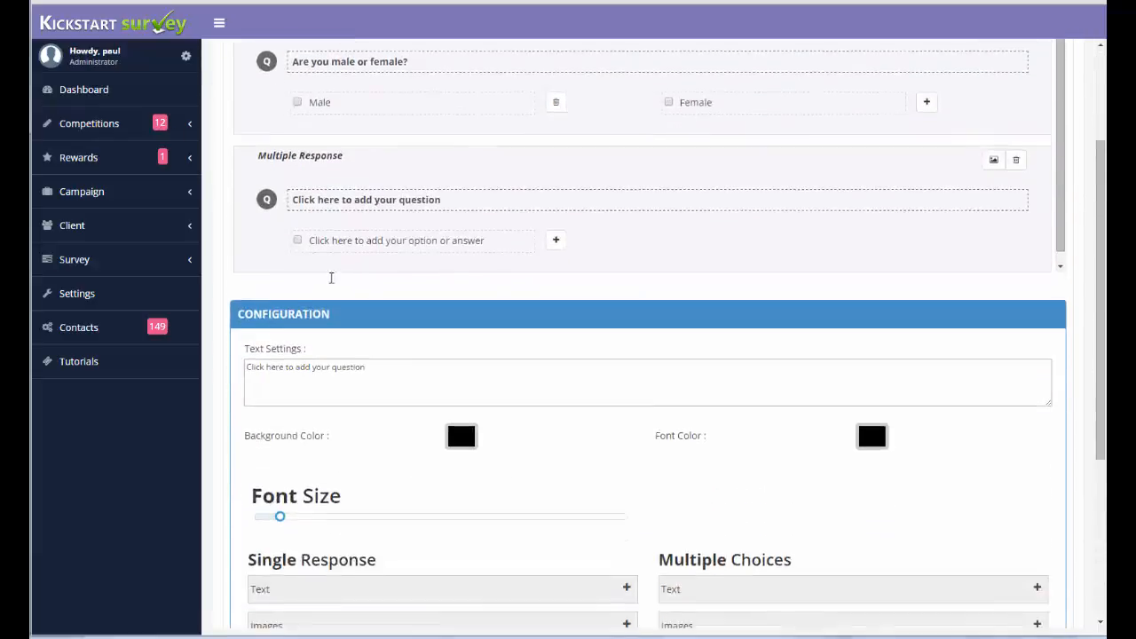
left_click_drag(371, 206, 234, 210)
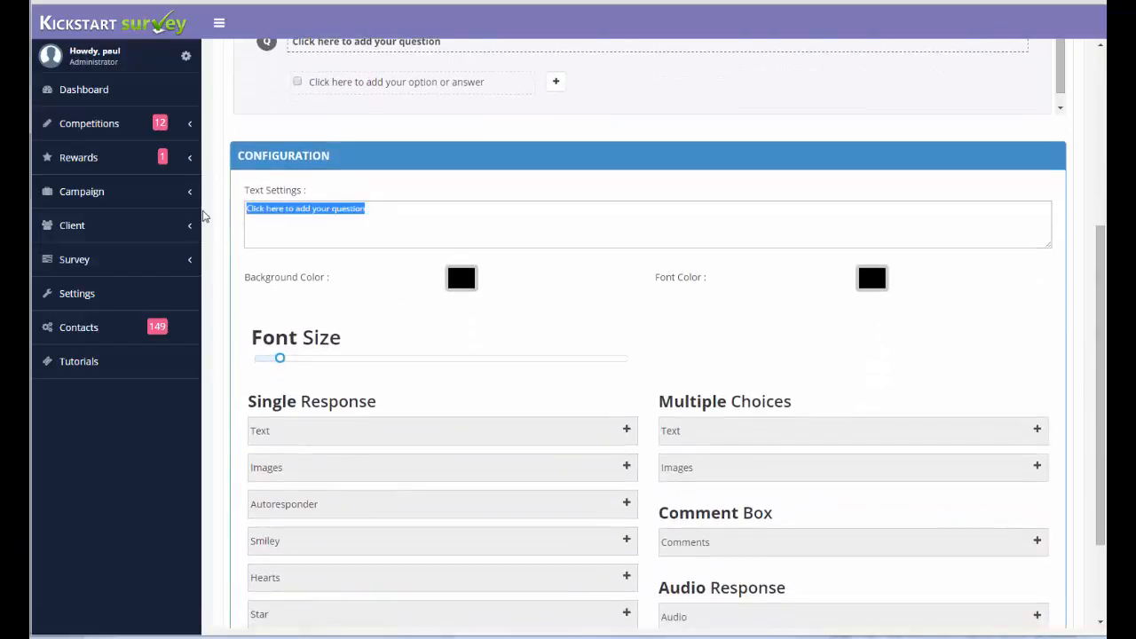
type("What is your favo")
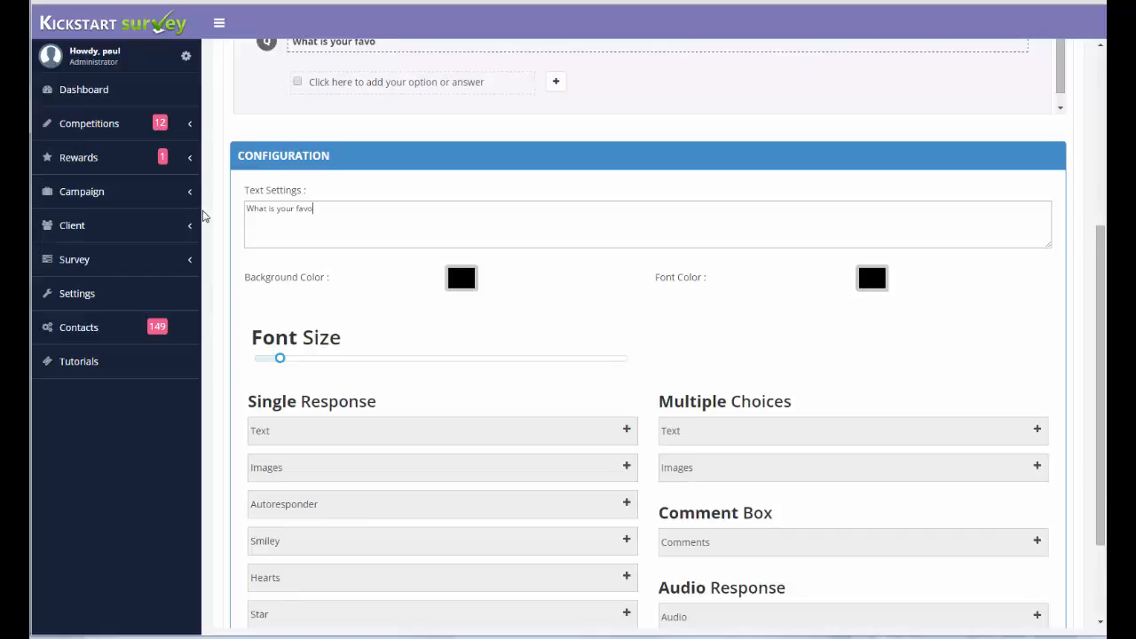
type("urite type of date?")
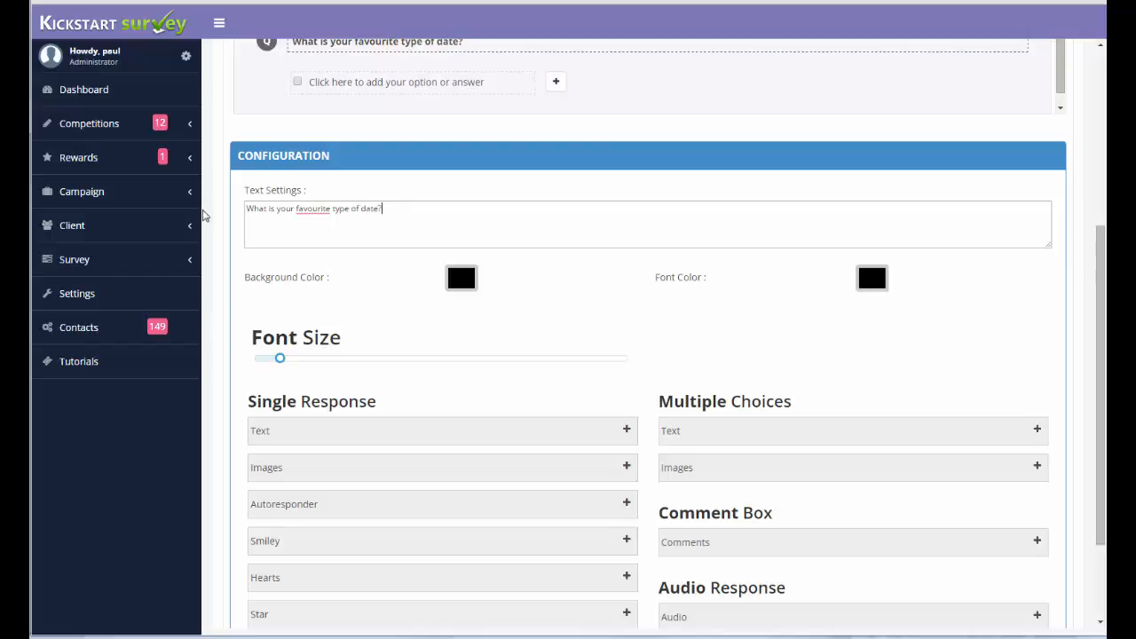
Give the favourite type of date question two answer options, "Dinner" and "Movie".
left_click(343, 84)
left_click_drag(414, 207, 154, 209)
type("Dinner")
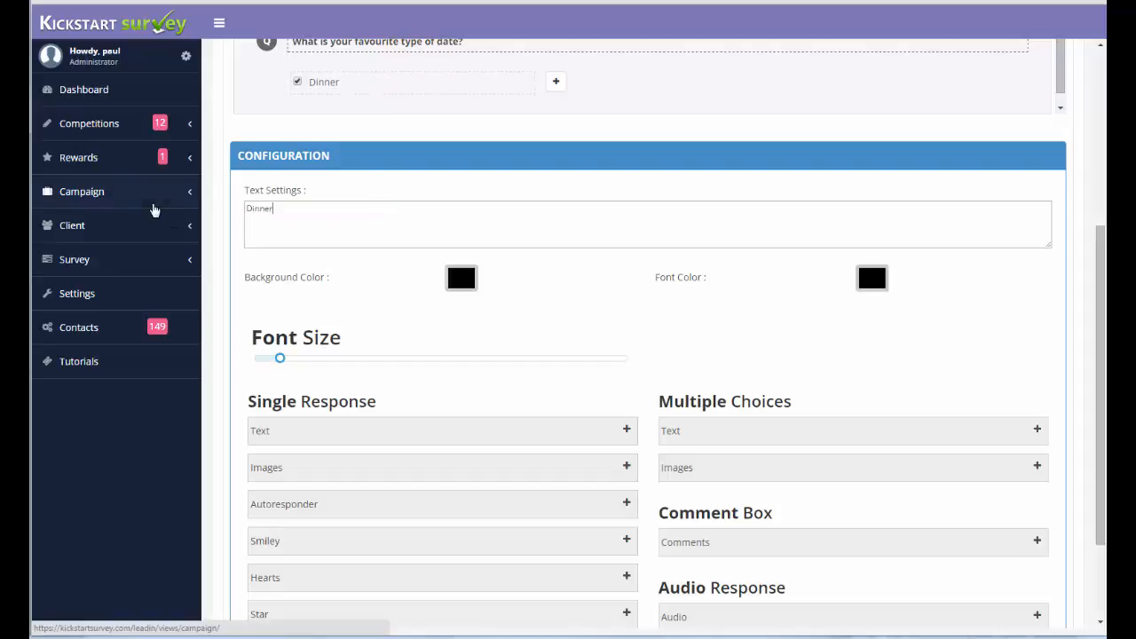
left_click(557, 81)
left_click(669, 82)
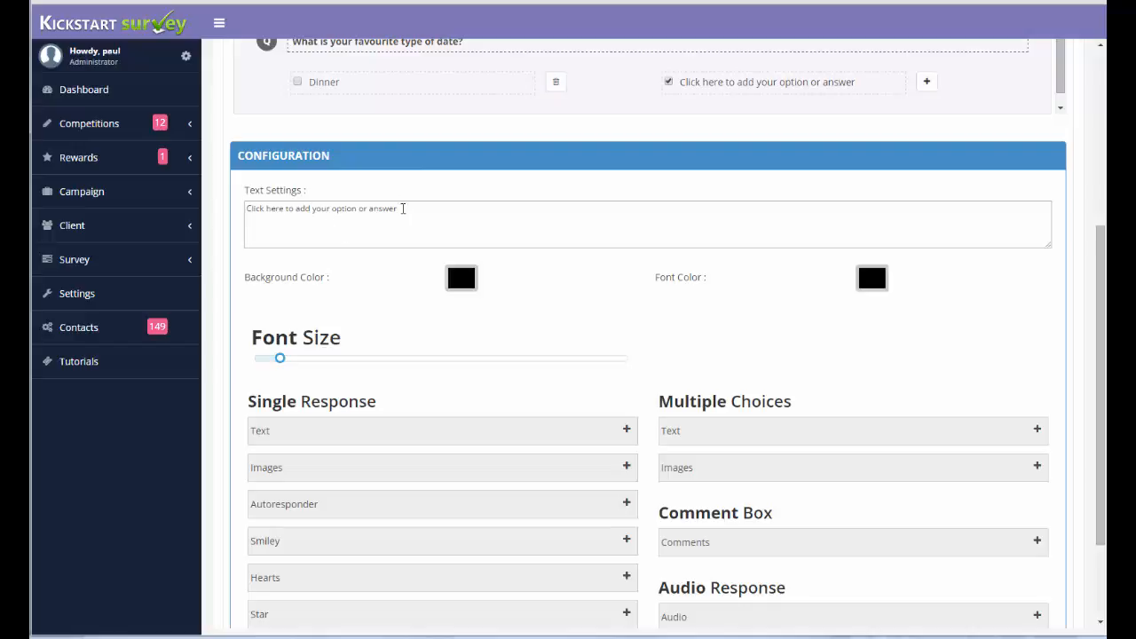
key("ctrl+a")
type("Movie")
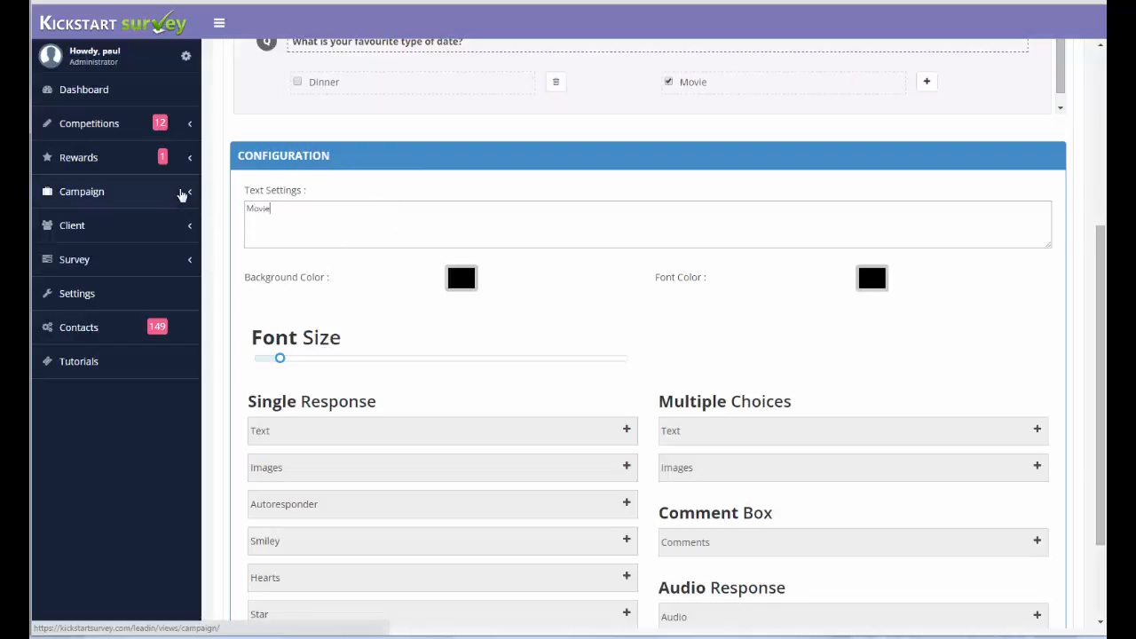
Save the survey with its two multiple-choice questions.
scroll(852, 164, "down", 1)
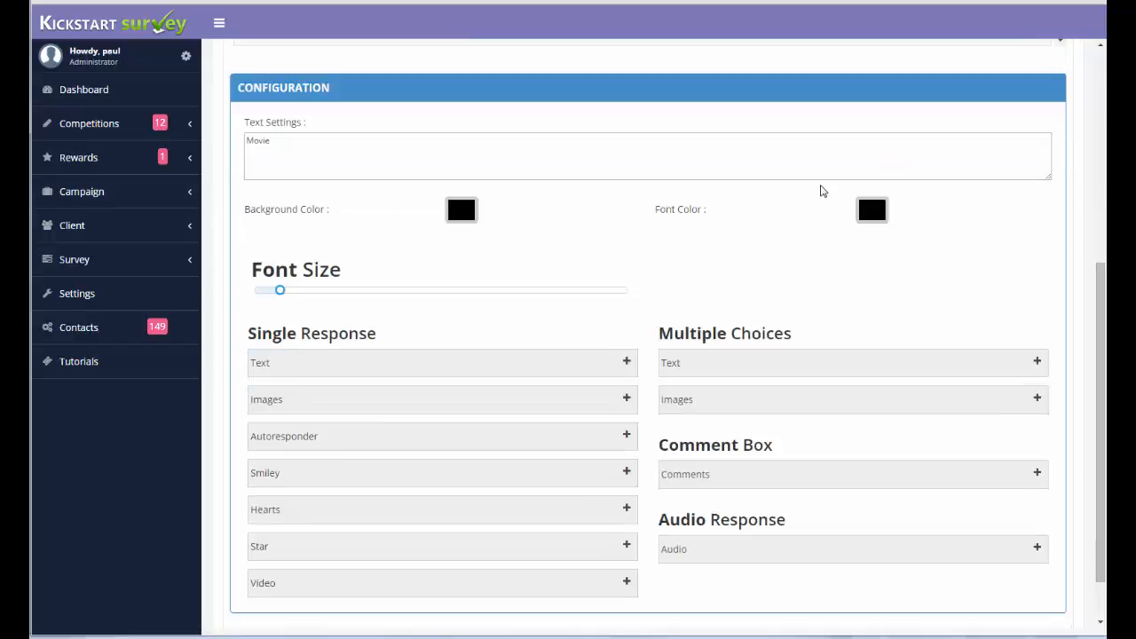
scroll(685, 193, "up", 4)
scroll(652, 197, "up", 3)
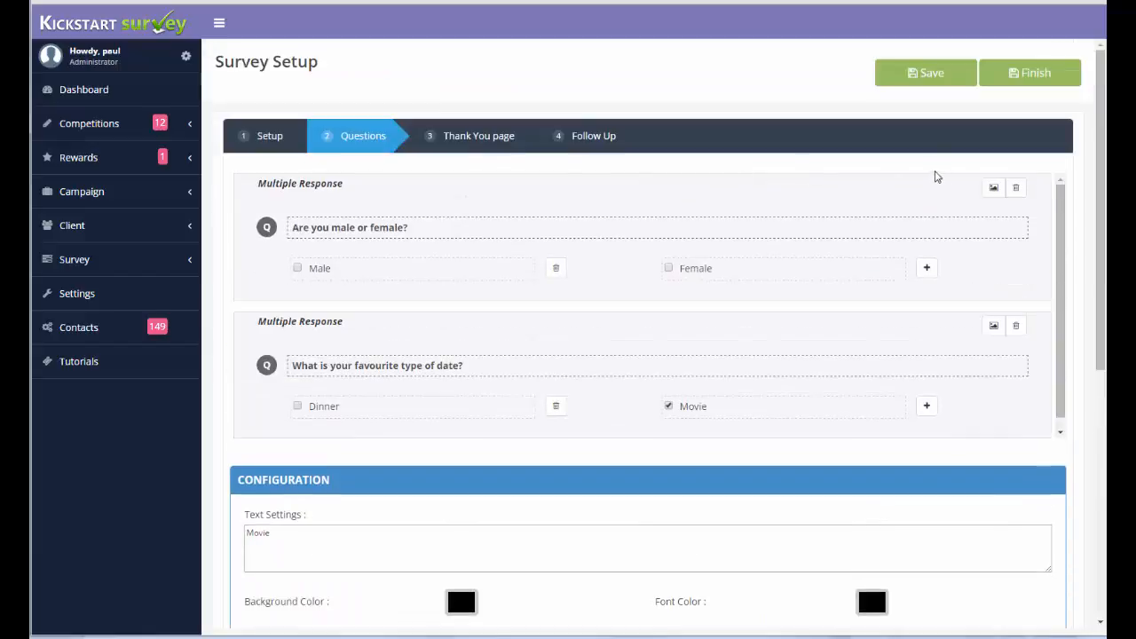
left_click(931, 73)
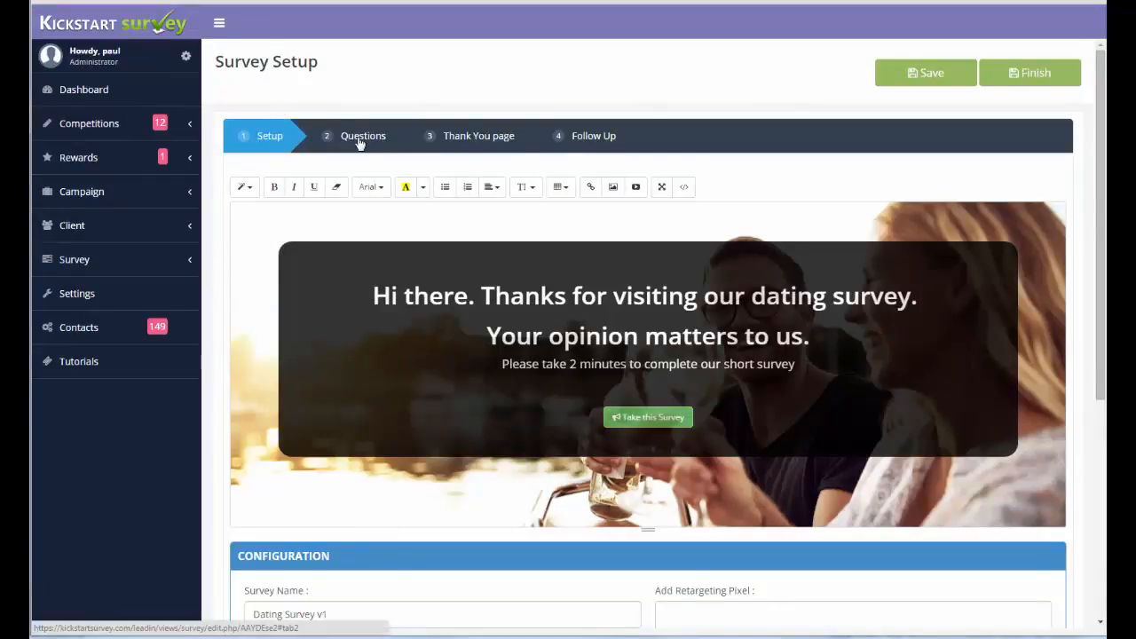
Return to the survey questions and add a single-response autoresponder question with the text "Are you Male or Female".
left_click(350, 134)
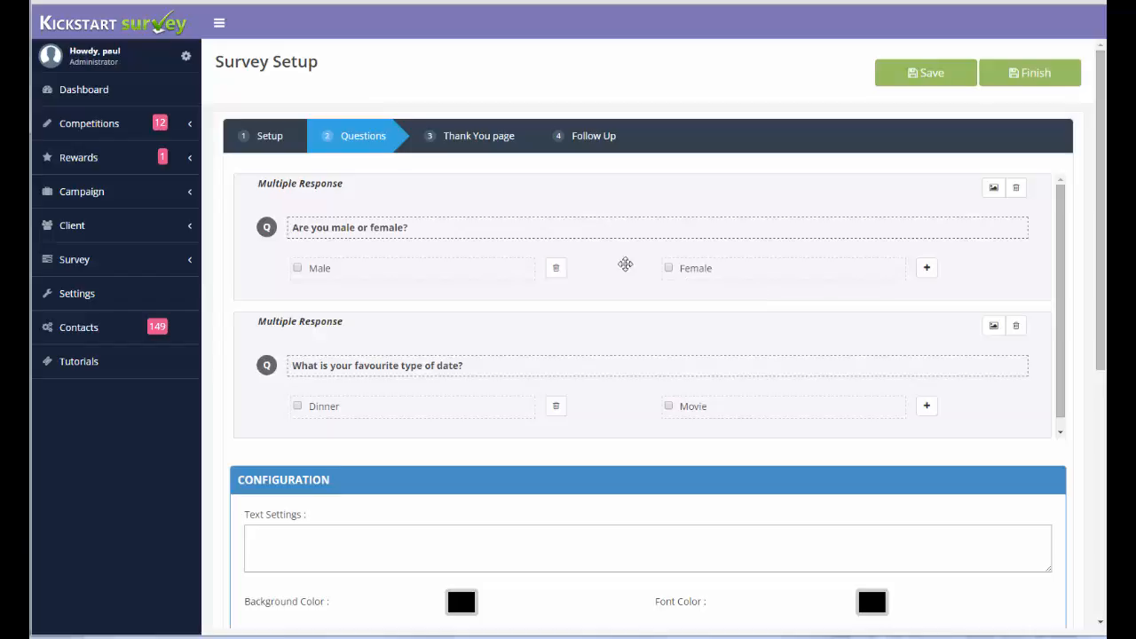
scroll(583, 263, "down", 5)
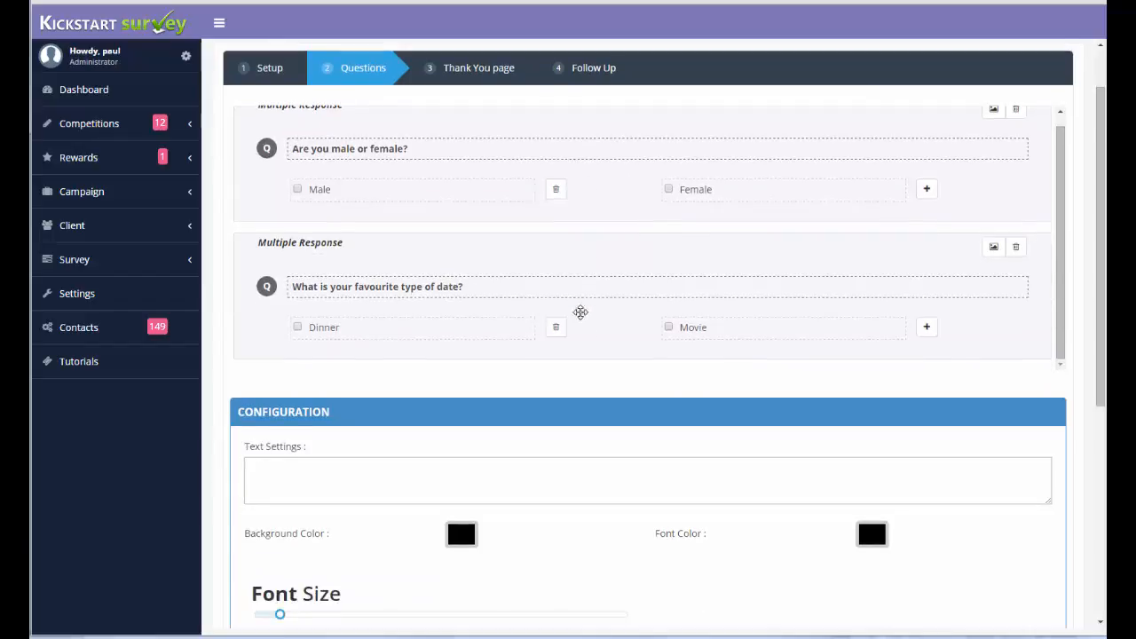
scroll(568, 383, "down", 1)
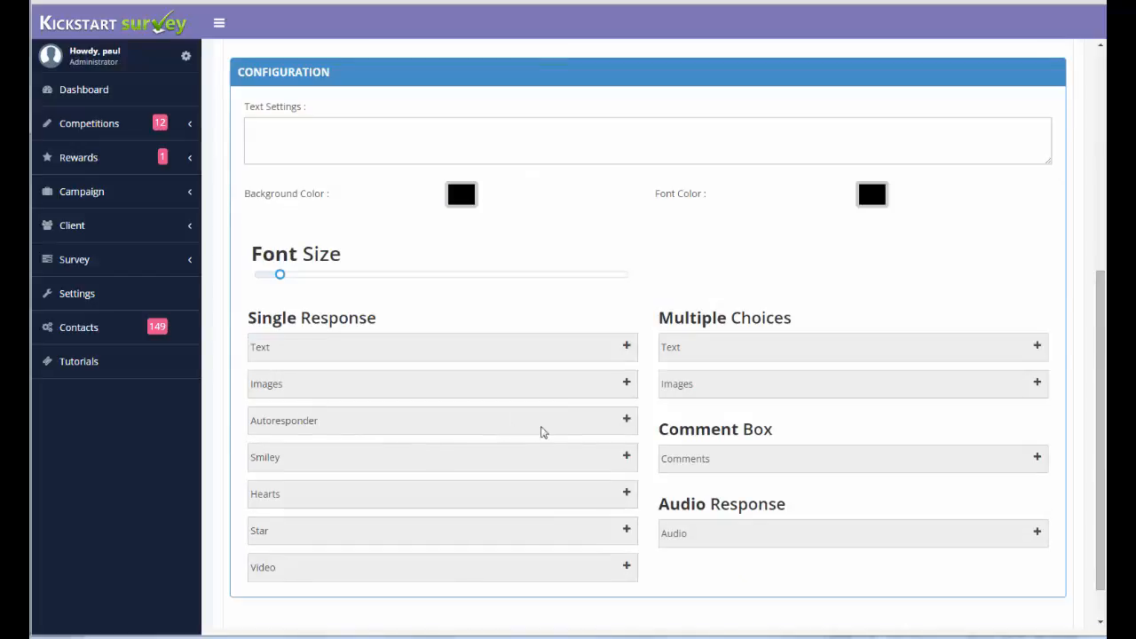
left_click(627, 420)
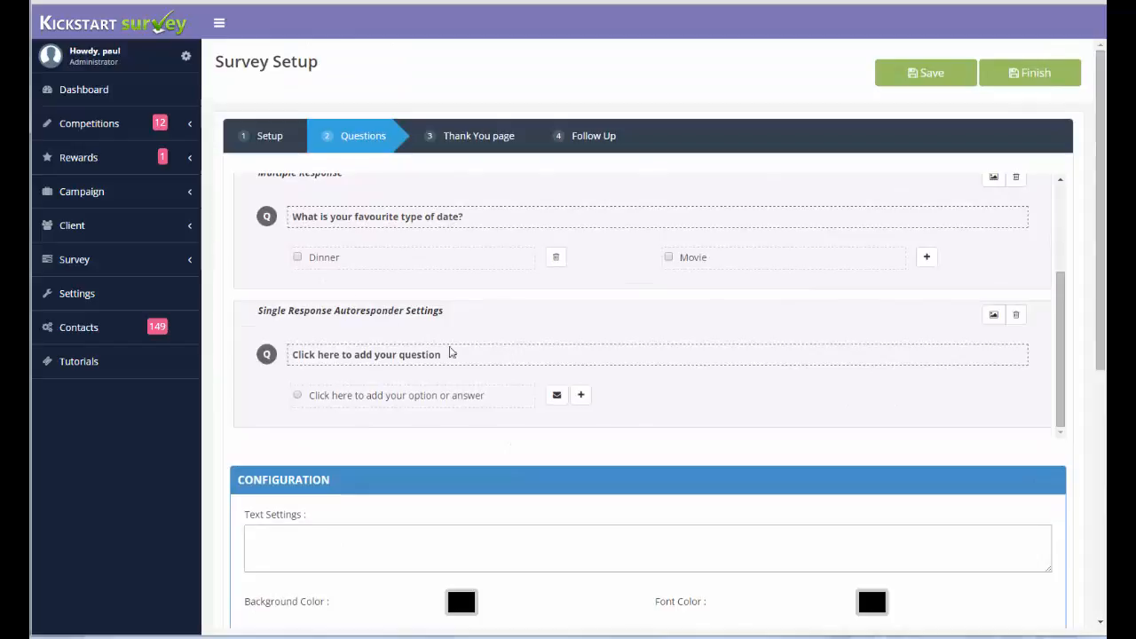
left_click(347, 354)
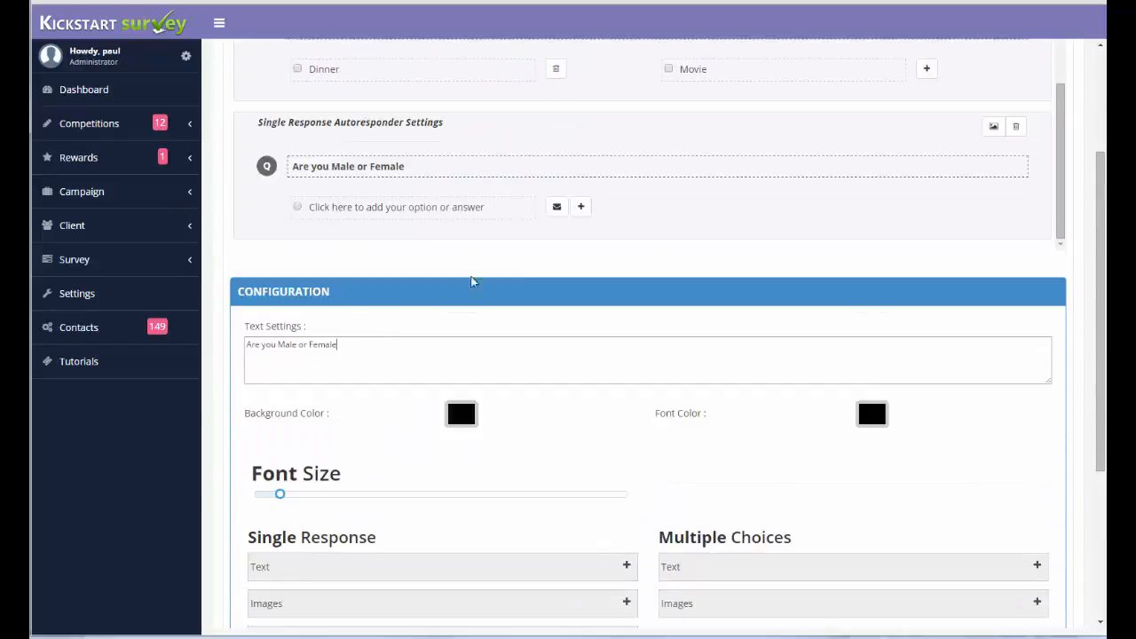
Set the first answer option of the autoresponder question to "Male".
scroll(479, 208, "up", 3)
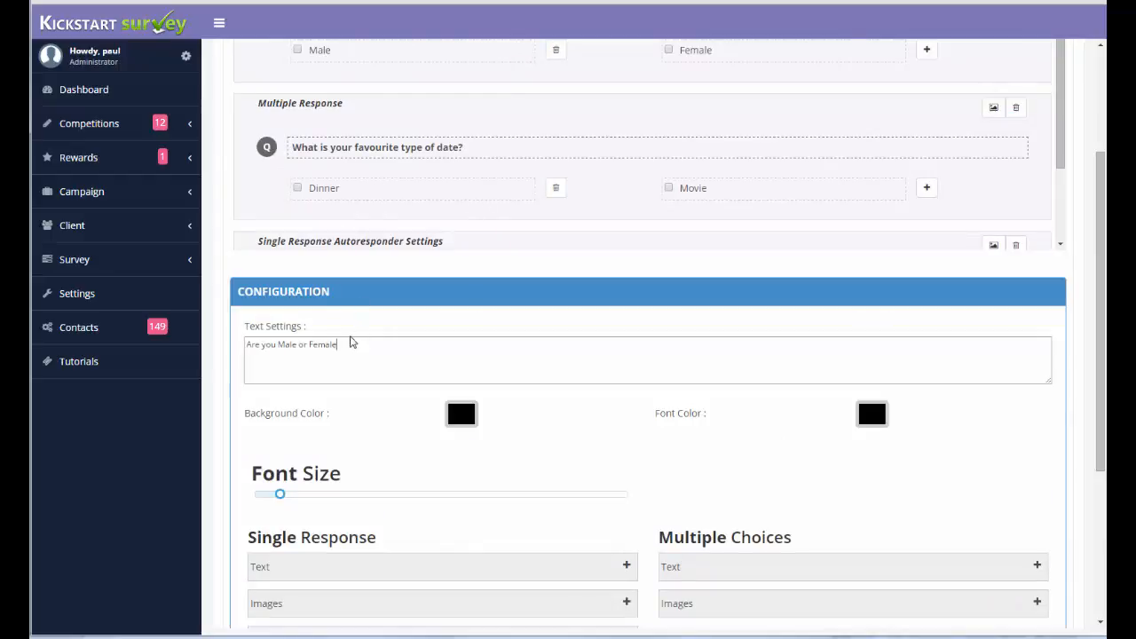
scroll(372, 237, "down", 2)
left_click(355, 216)
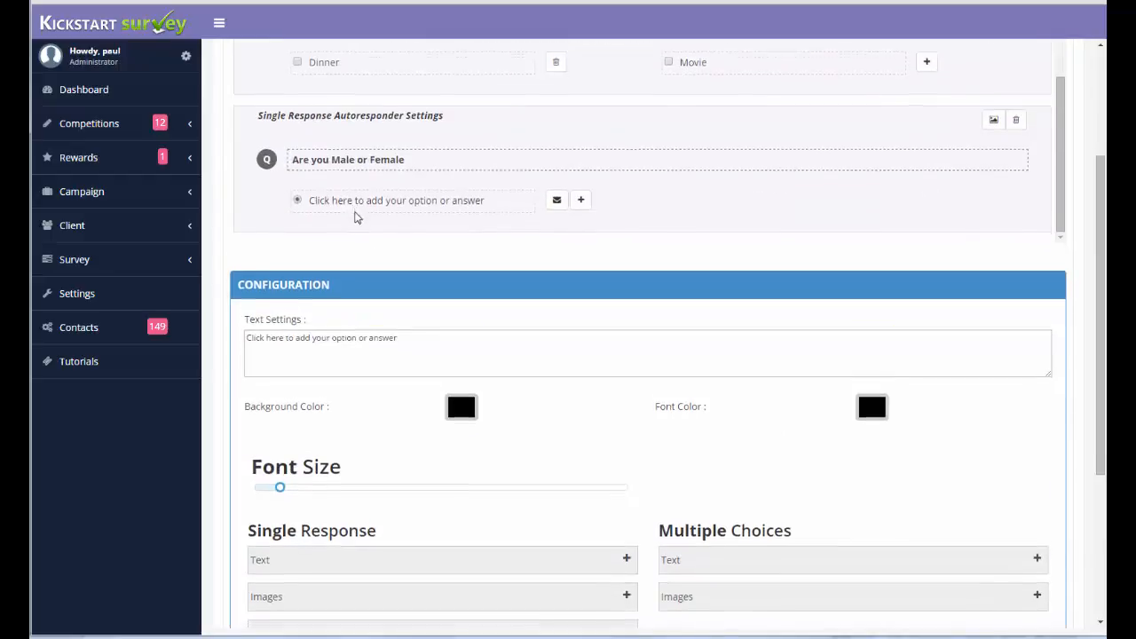
left_click_drag(228, 209, 193, 202)
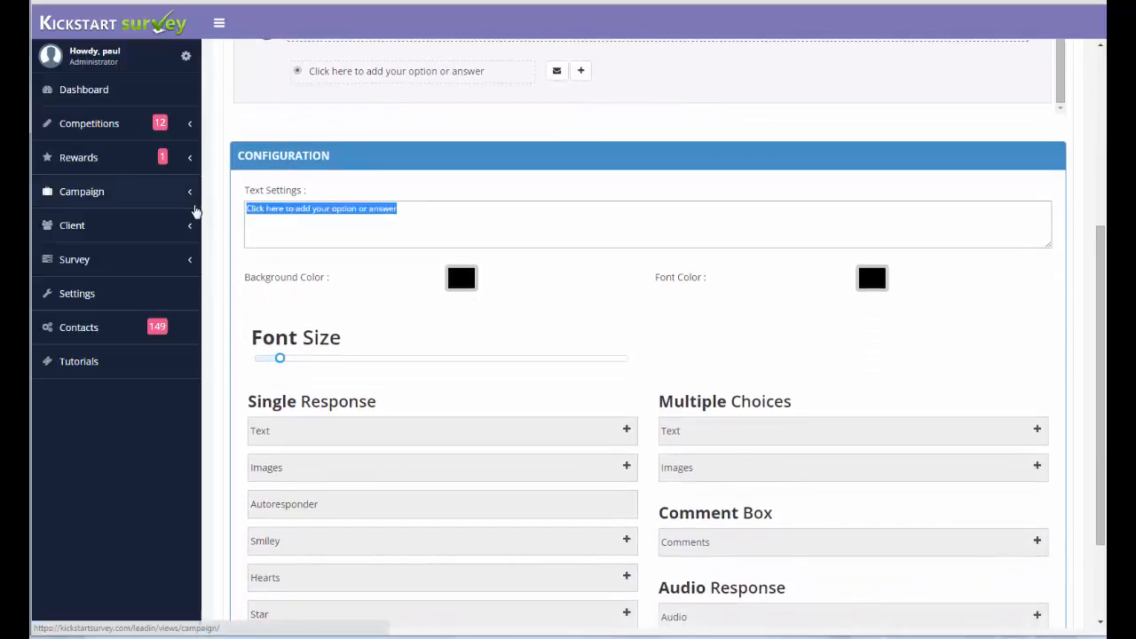
type("Male")
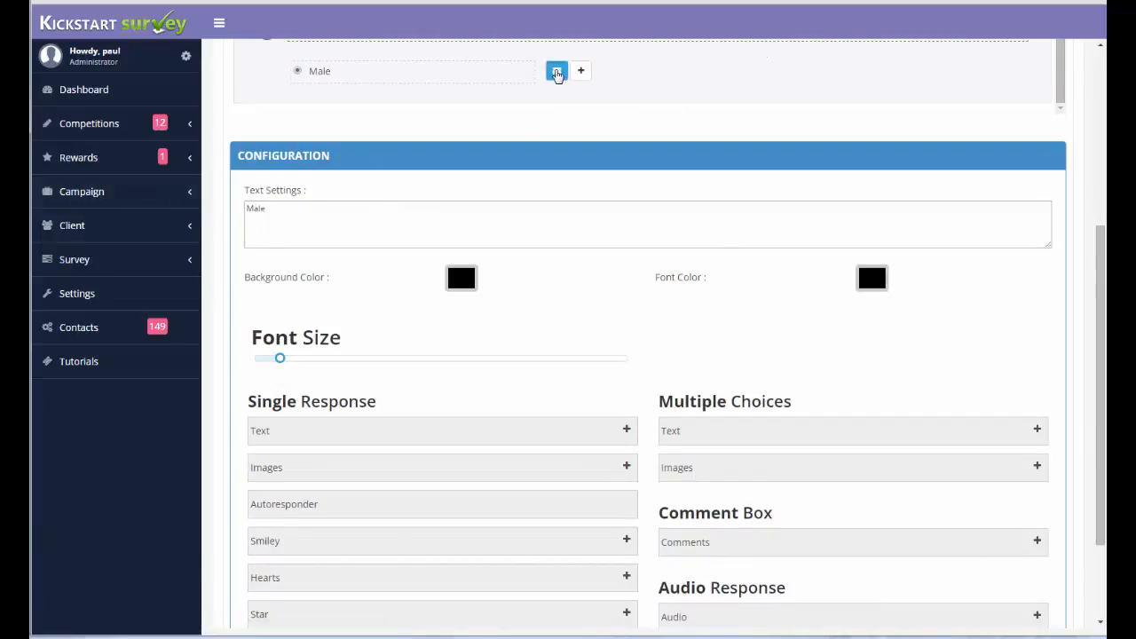
Check the email service setting of the autoresponder question's "Male" answer without choosing a service.
left_click(558, 72)
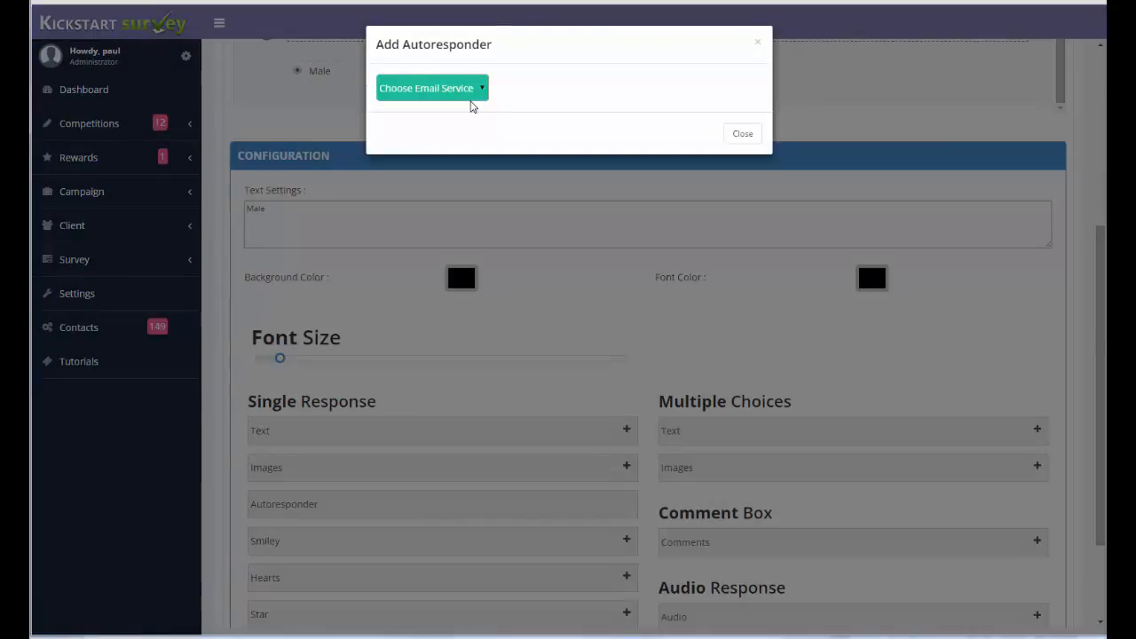
left_click(750, 137)
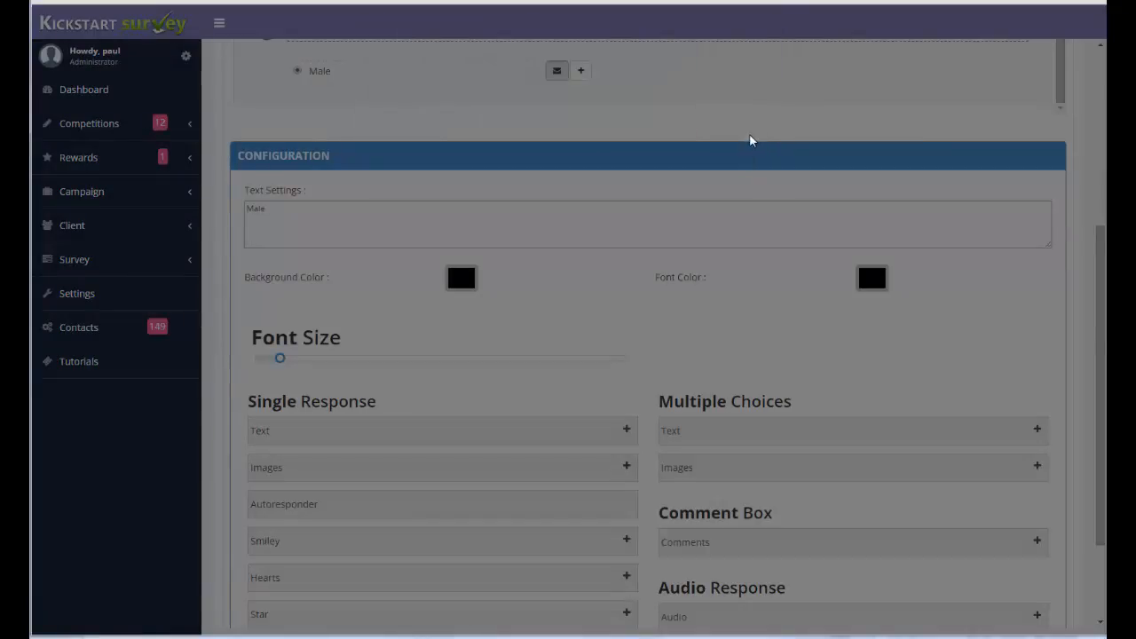
scroll(662, 134, "up", 2)
scroll(648, 150, "down", 2)
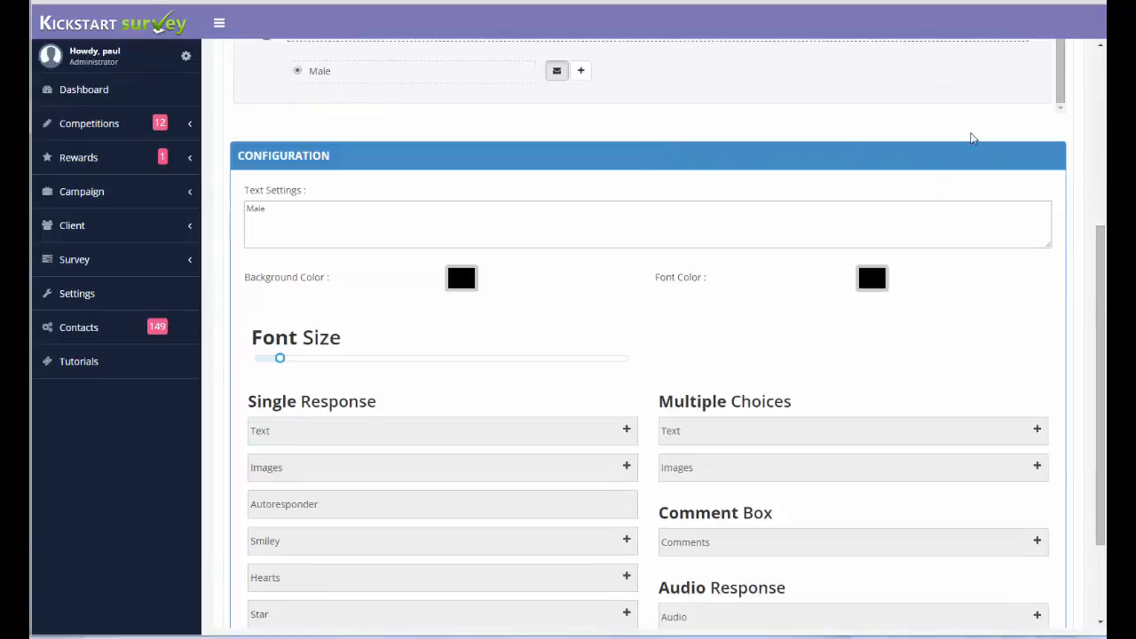
Review the list of survey questions and go on to the Thank You page setup.
scroll(1101, 281, "up", 3)
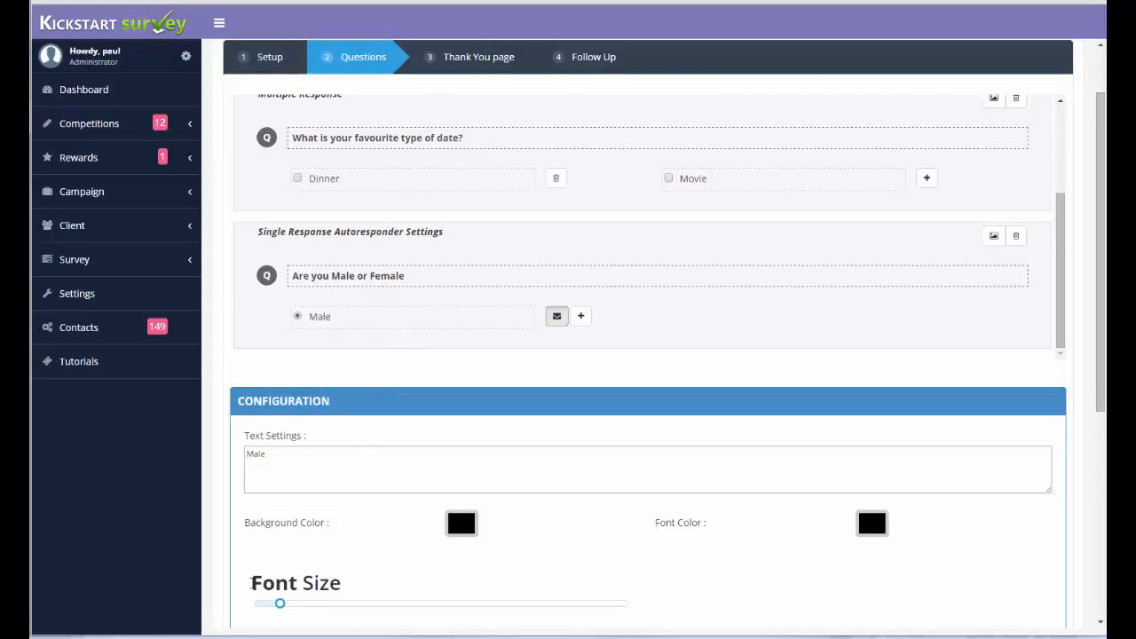
scroll(520, 185, "up", 2)
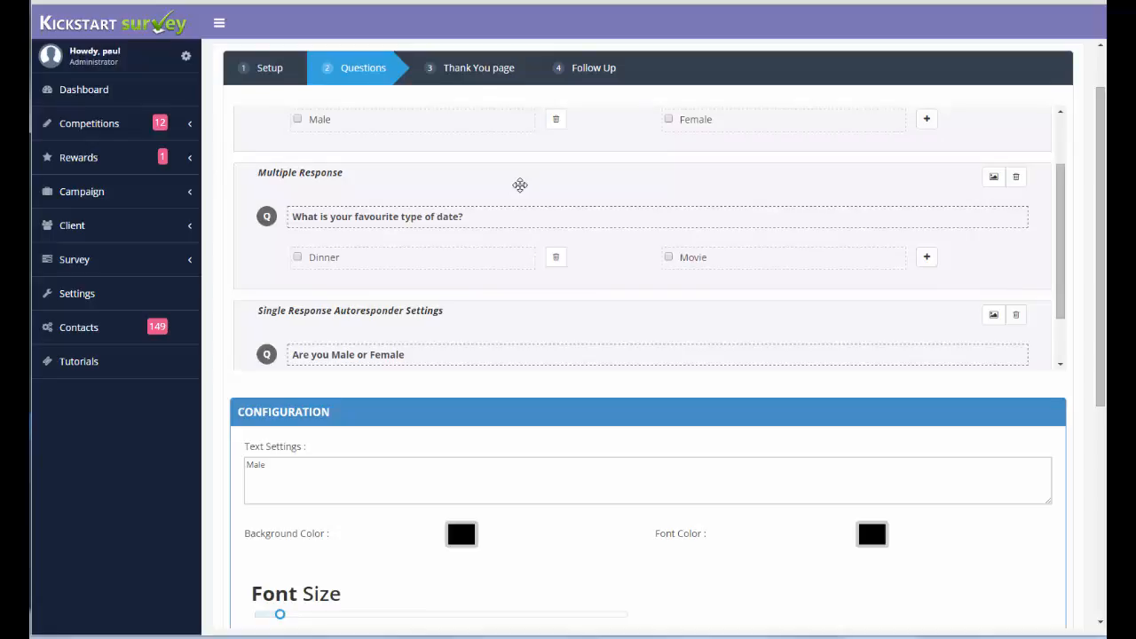
left_click(495, 75)
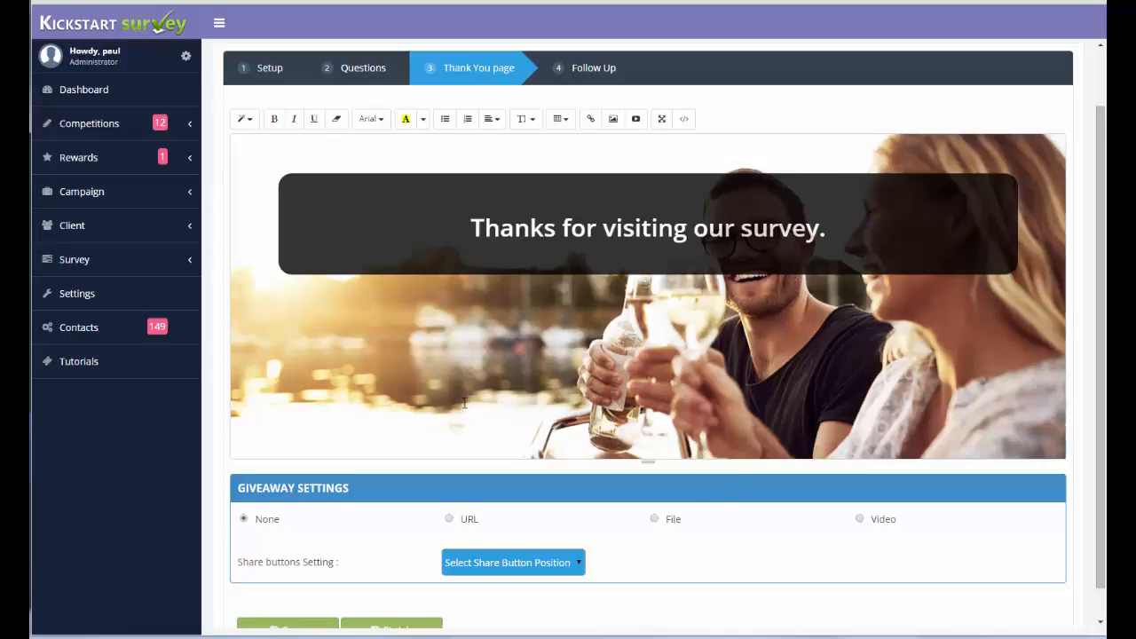
Look over the Thank You page with its giveaway settings and go on to the Follow Up page.
scroll(463, 404, "down", 1)
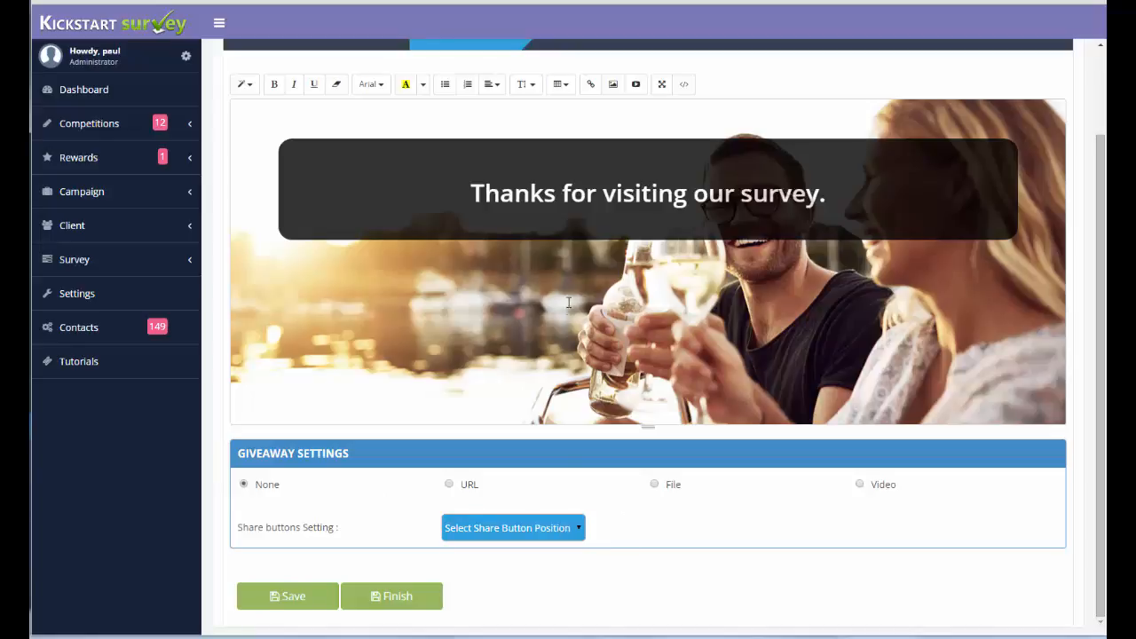
scroll(568, 302, "up", 2)
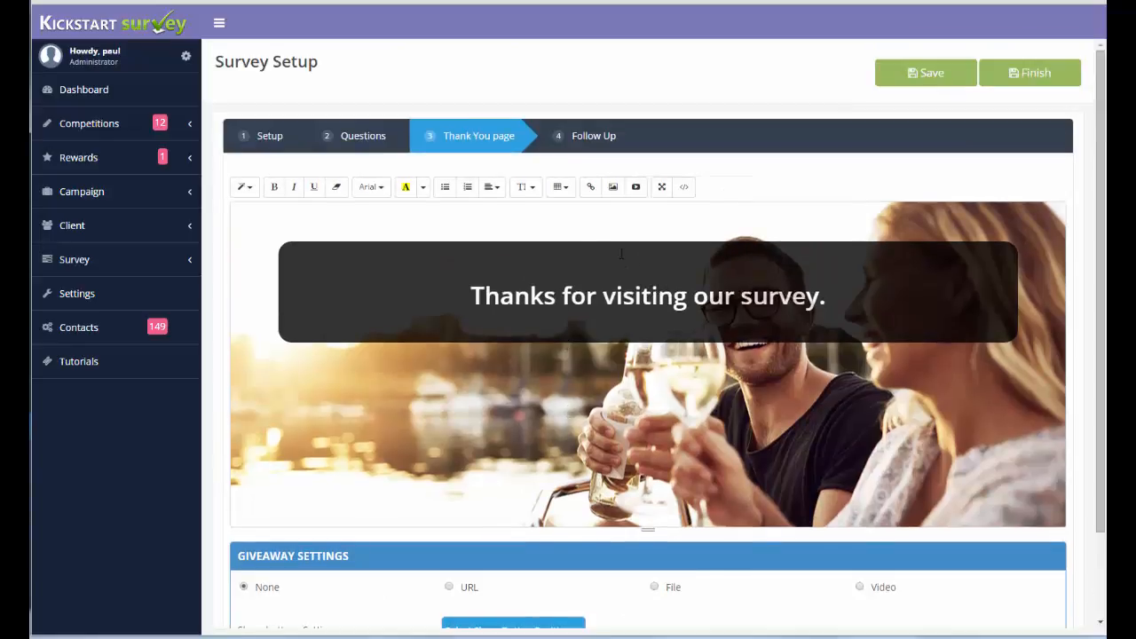
left_click(605, 147)
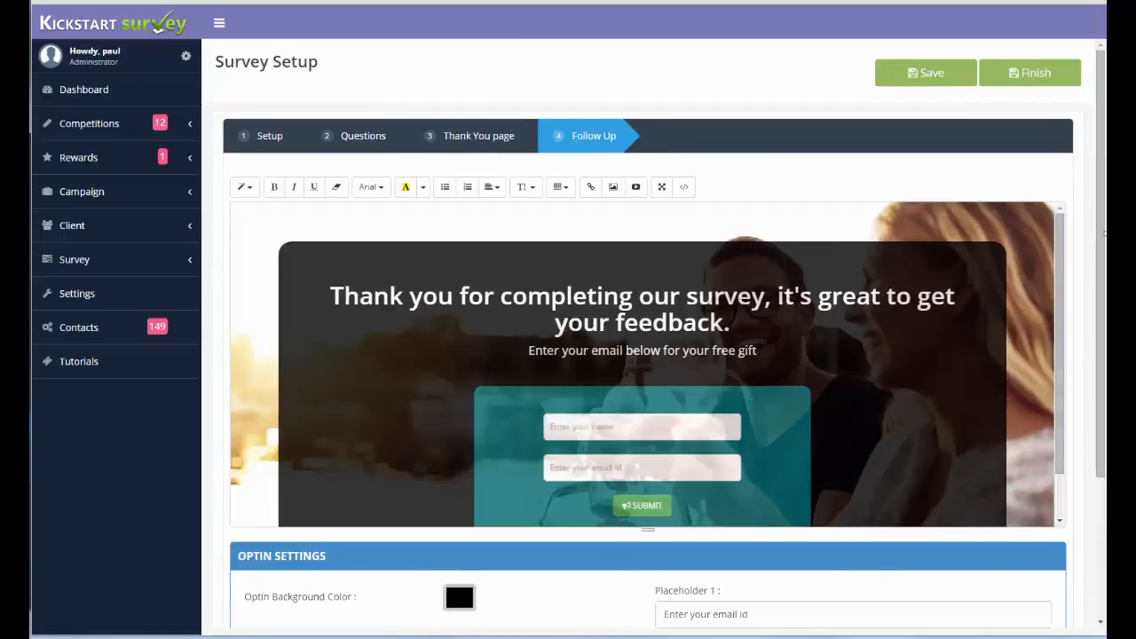
Review the Follow Up page's opt-in form and opt-in settings, and save the survey.
scroll(648, 337, "down", 2)
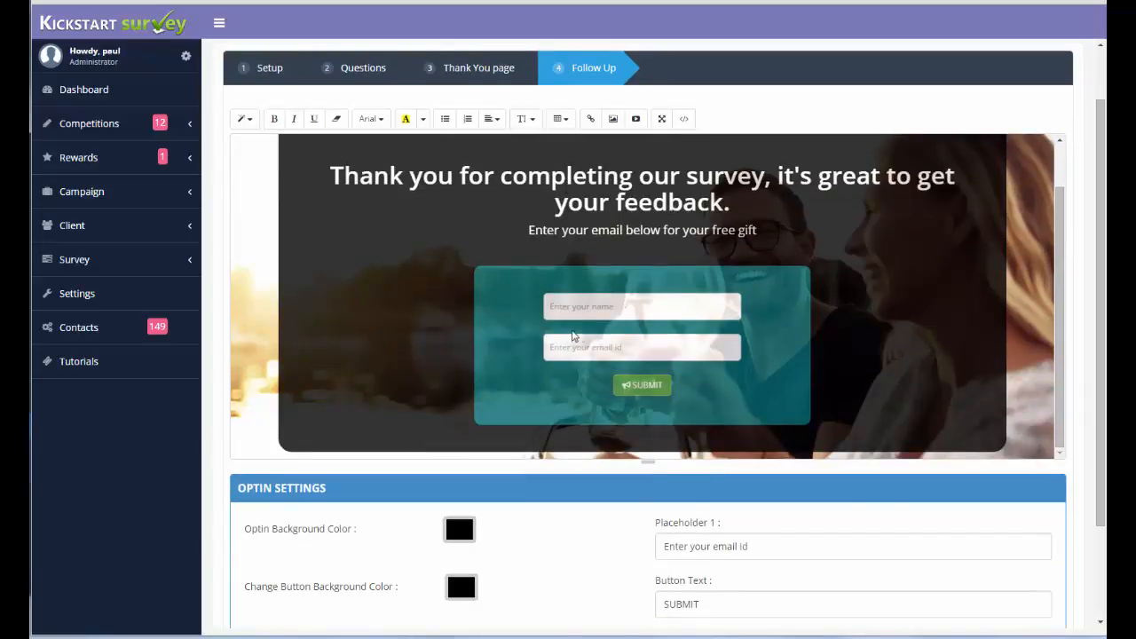
scroll(951, 482, "down", 2)
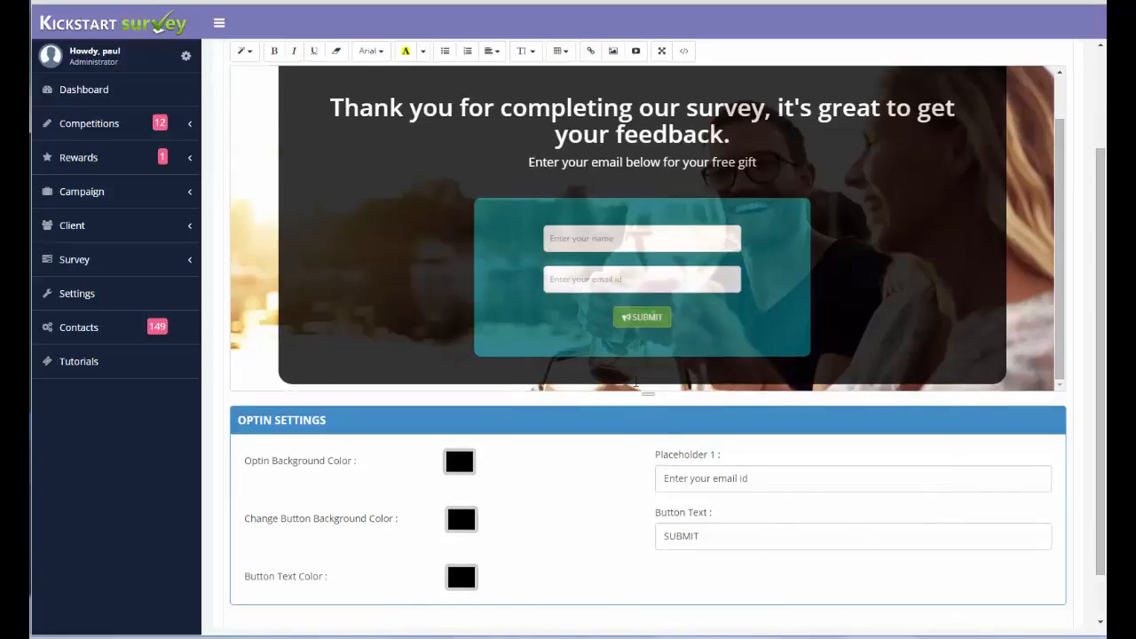
scroll(636, 382, "up", 2)
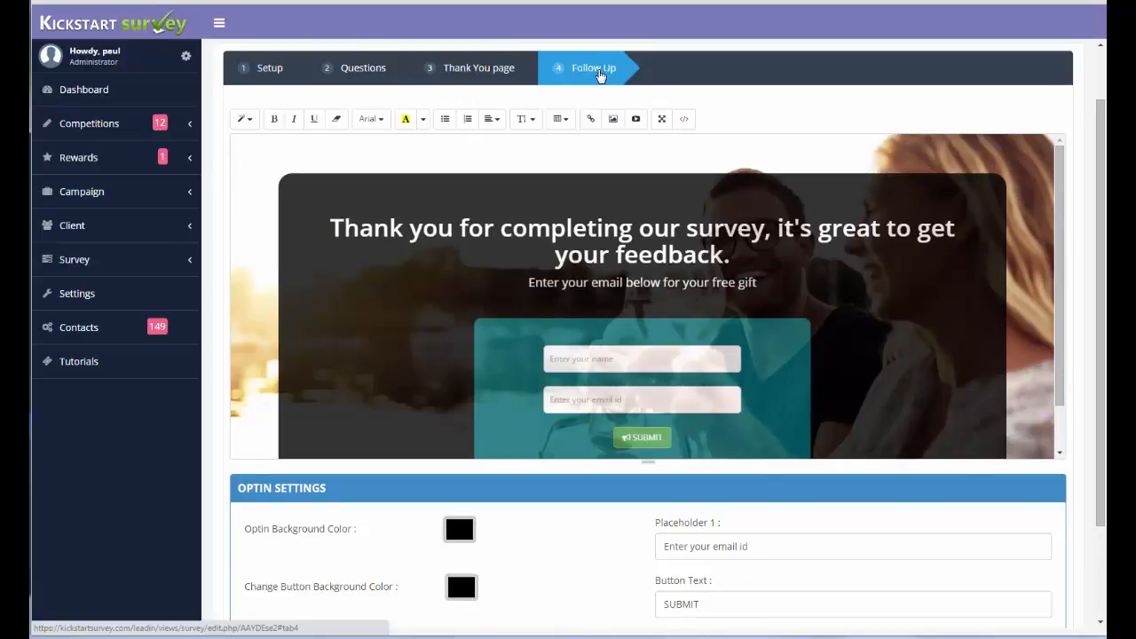
scroll(601, 75, "up", 1)
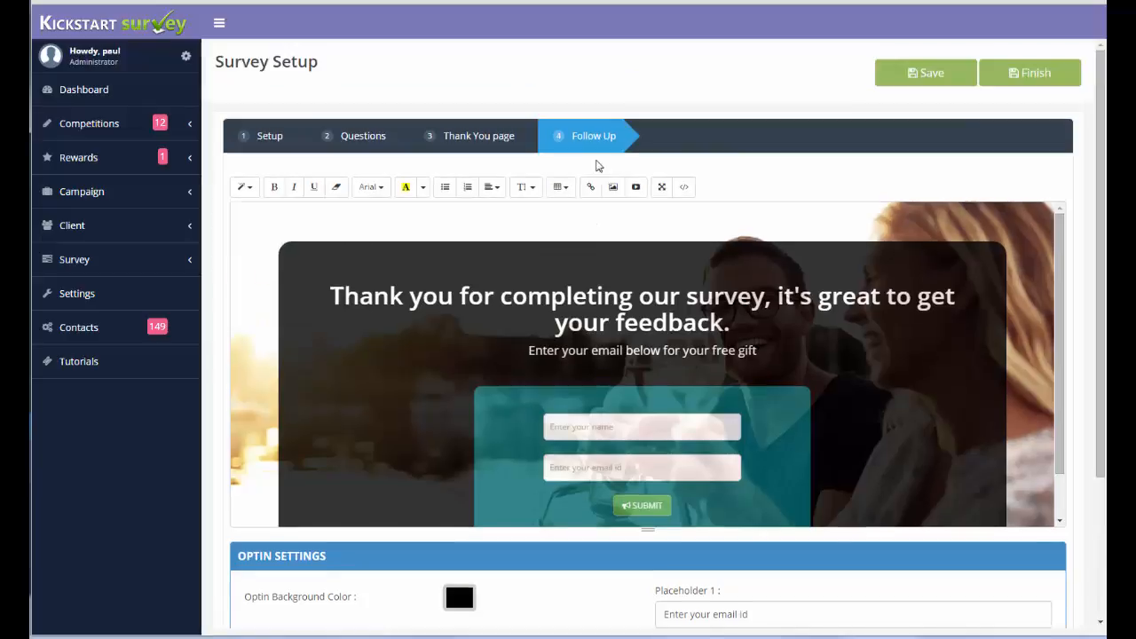
left_click(927, 72)
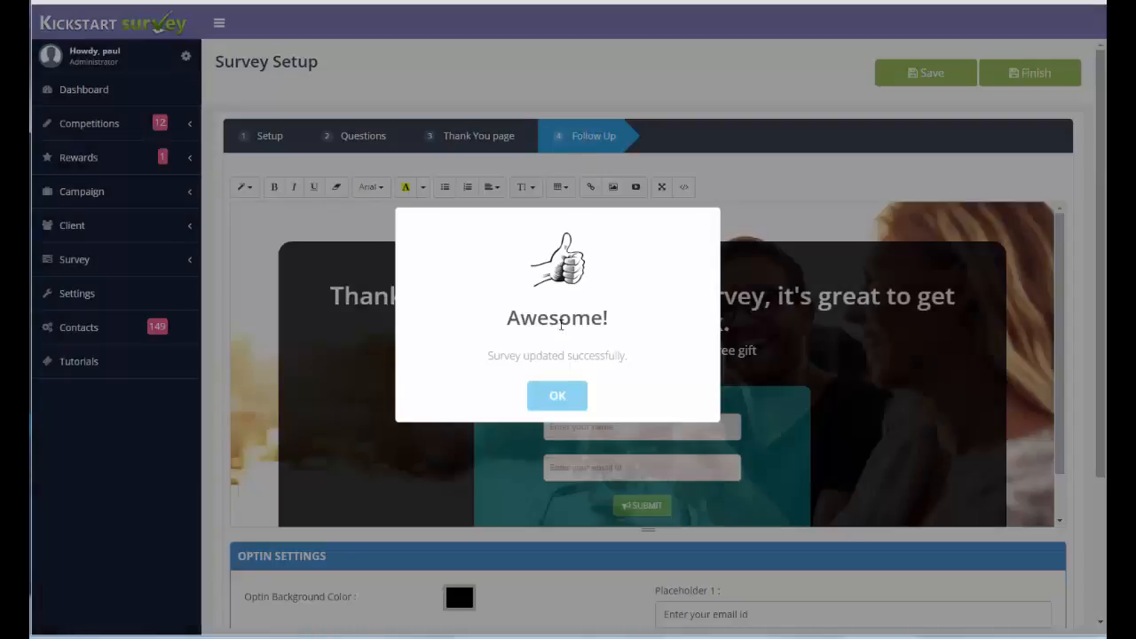
left_click(558, 397)
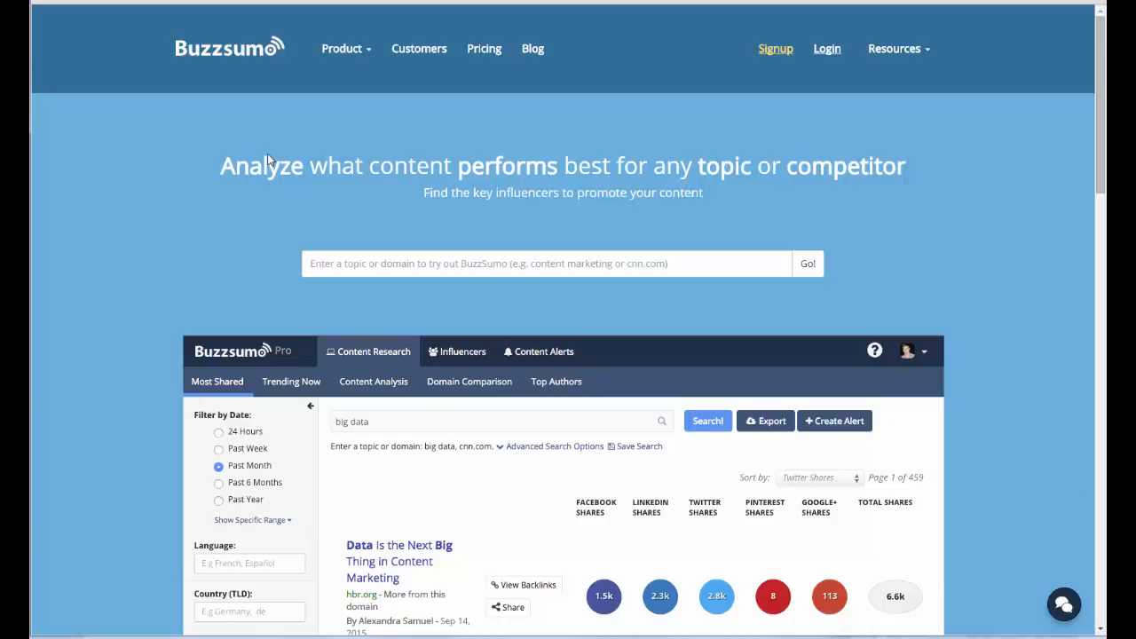
Switch to BuzzSumo, search for "dating" content and open the article "This Is How We Date Now".
left_click(395, 256)
type("dating")
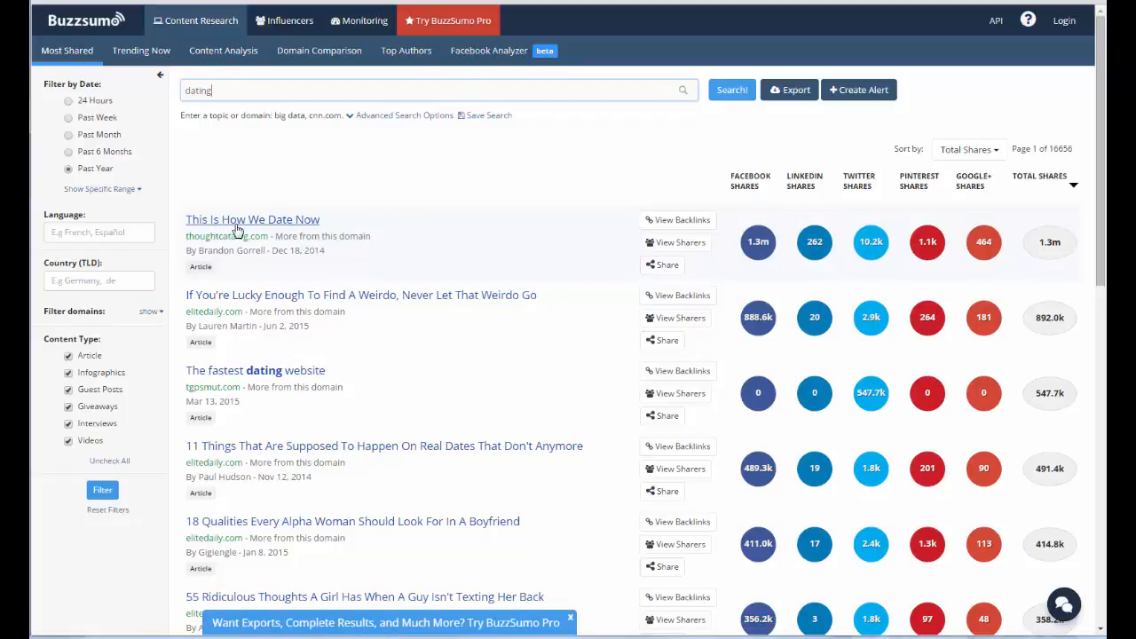
left_click(269, 222)
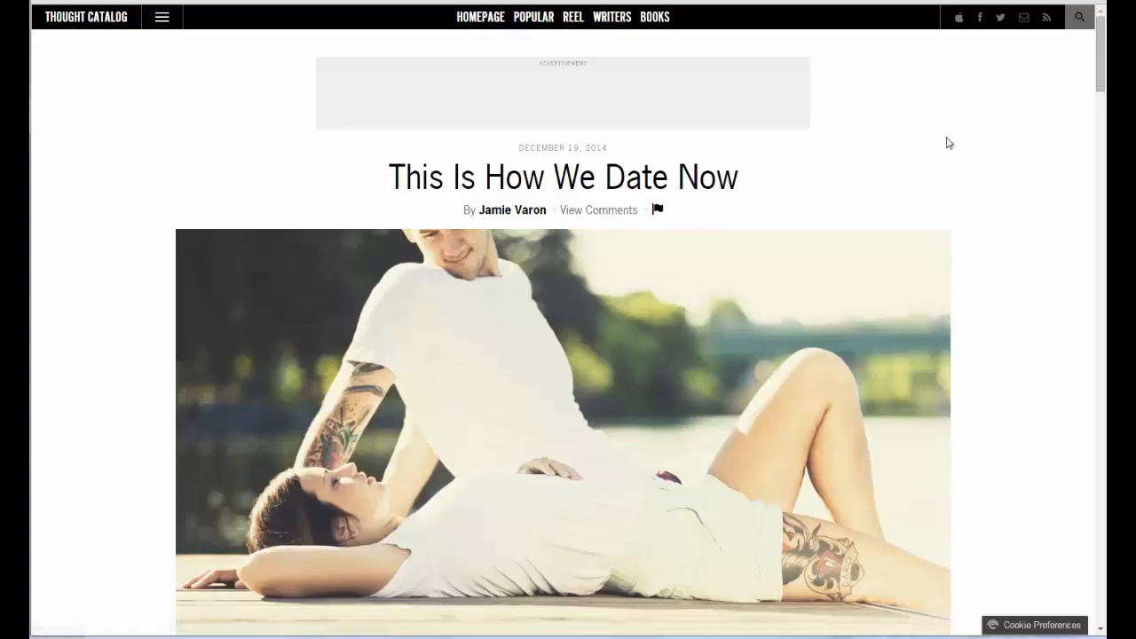
Look through the "This Is How We Date Now" article and copy its web address.
scroll(635, 242, "down", 3)
scroll(633, 251, "up", 3)
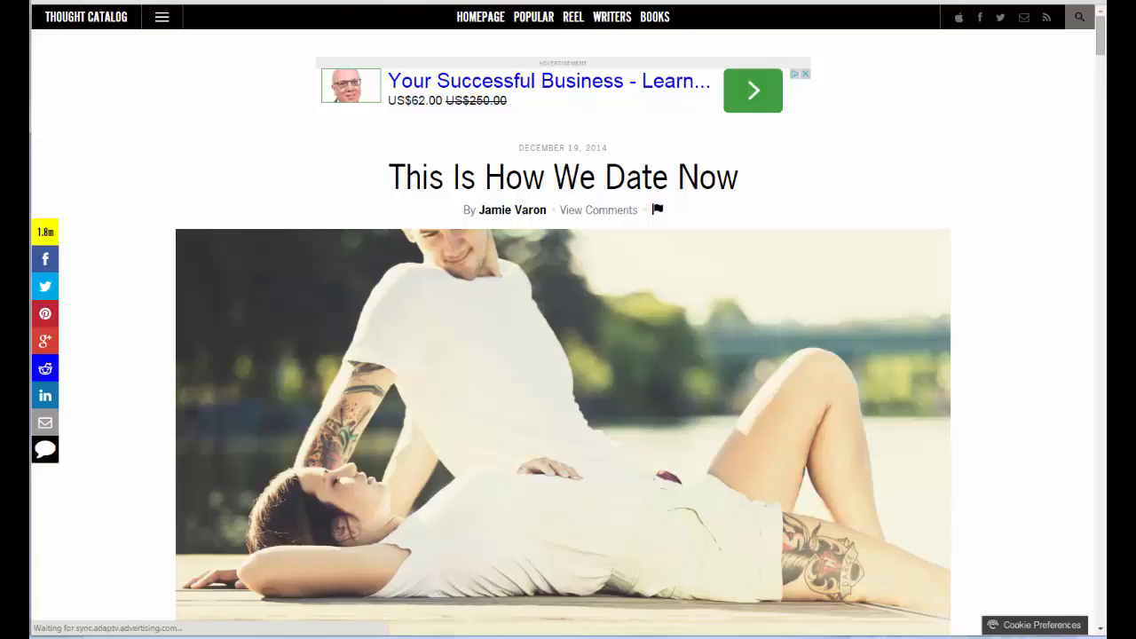
right_click(273, 1)
left_click(323, 34)
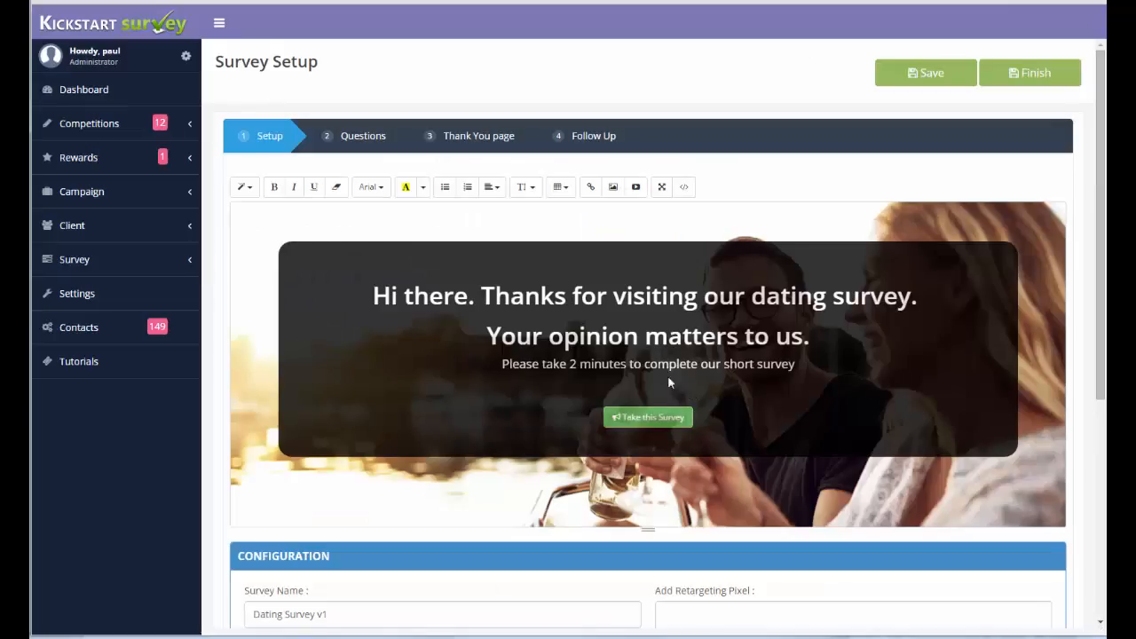
Return to Kickstart Survey, finish the survey and open the share settings of "Dating Survey v1" from your surveys.
left_click(1037, 78)
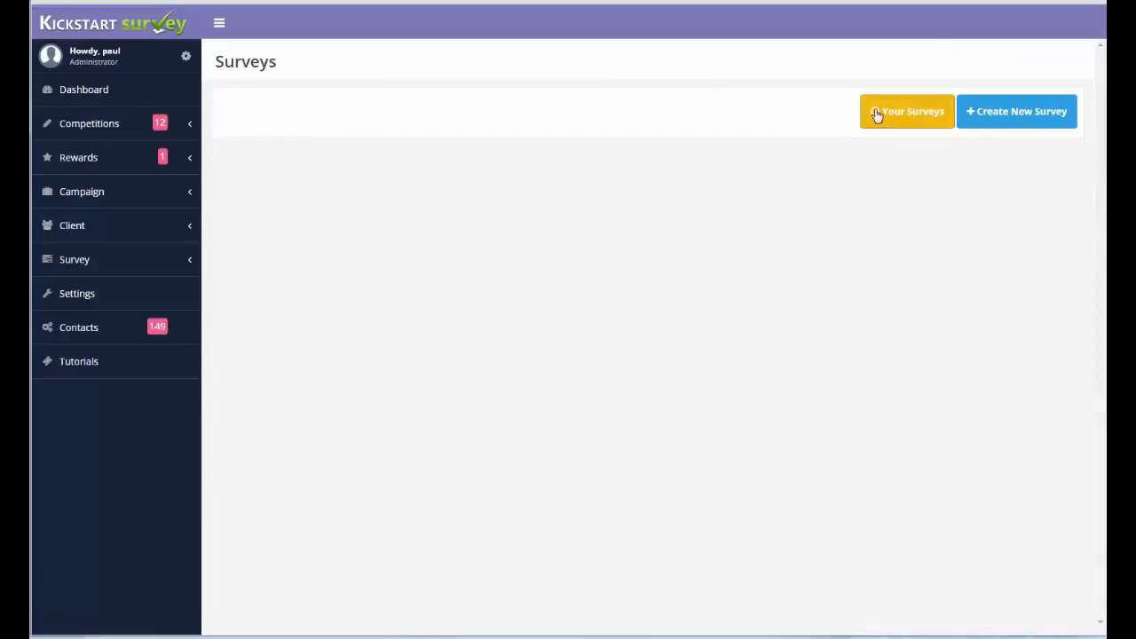
left_click(879, 114)
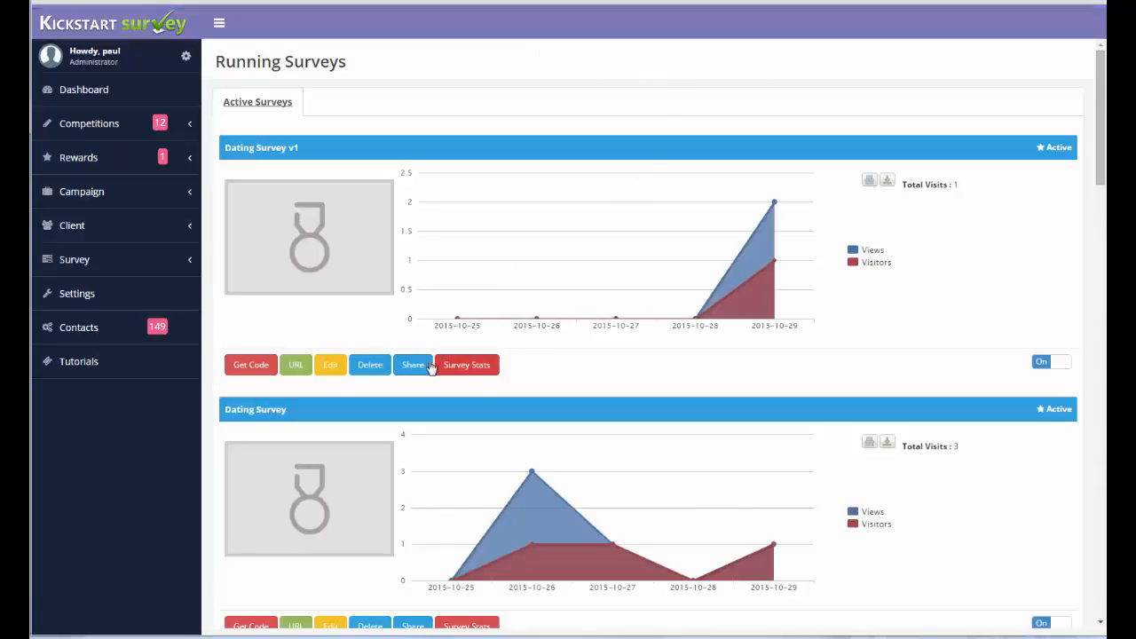
left_click(413, 365)
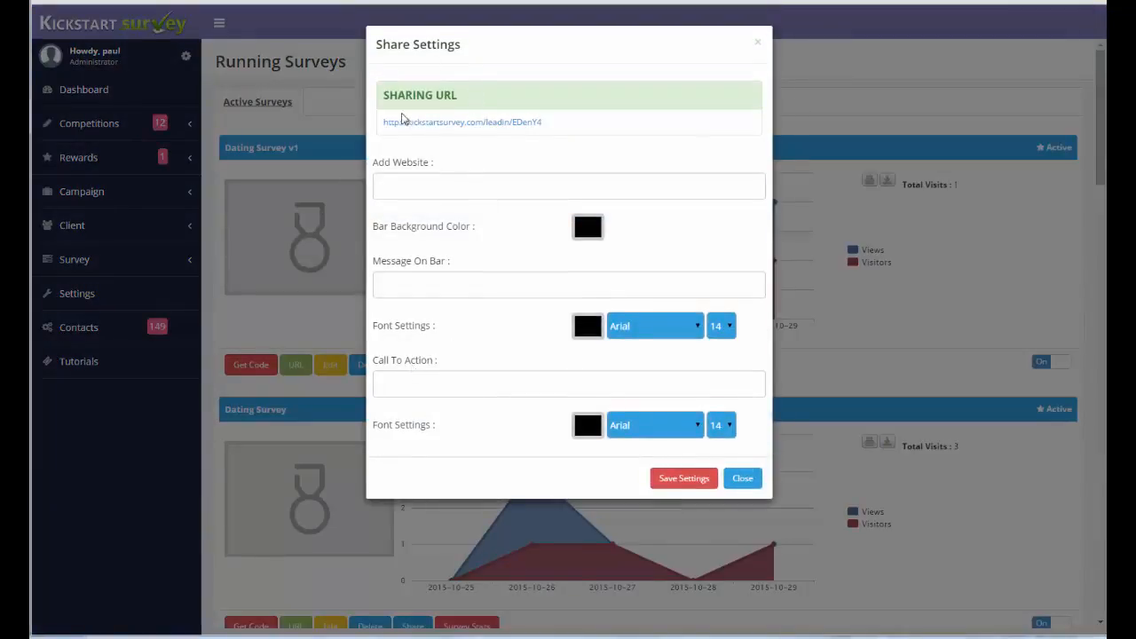
Add the copied article address as the website and set the bar message to "Take our survey and get a free Dating Guide".
left_click(408, 182)
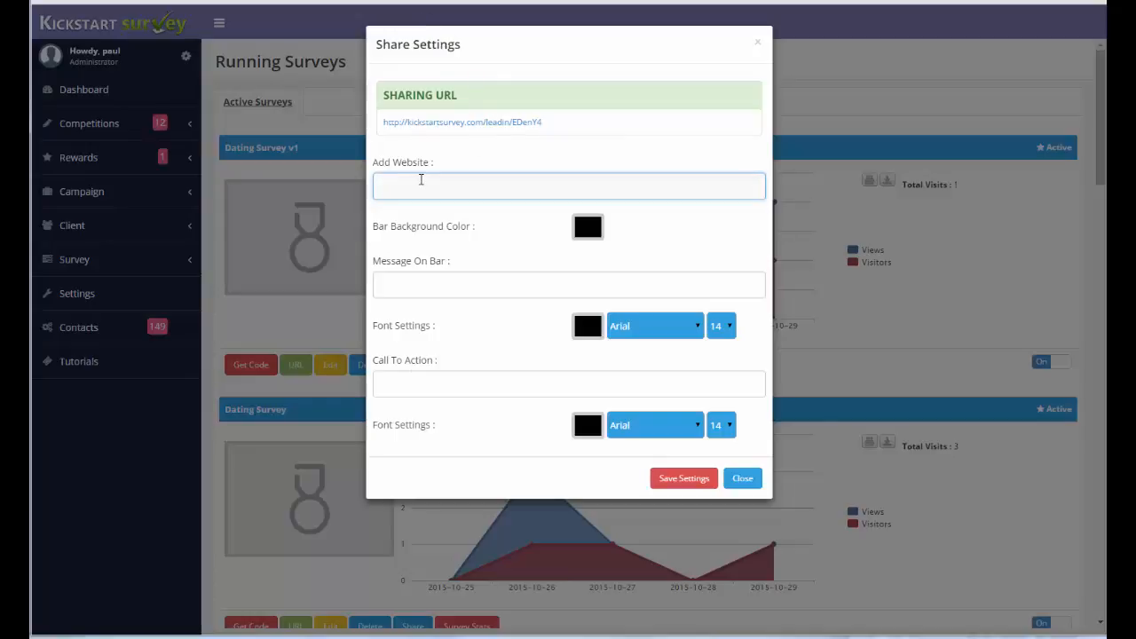
type("http://thoughtcatalog.com/jamie-varon/2014/12/this-is-how-we-date-now/")
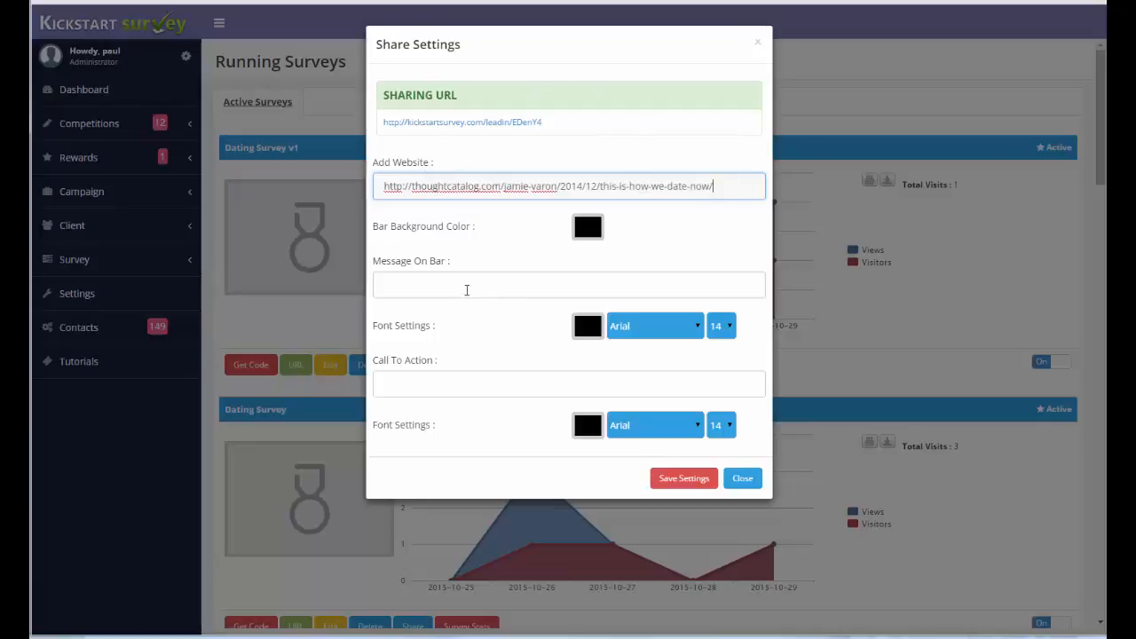
left_click(468, 289)
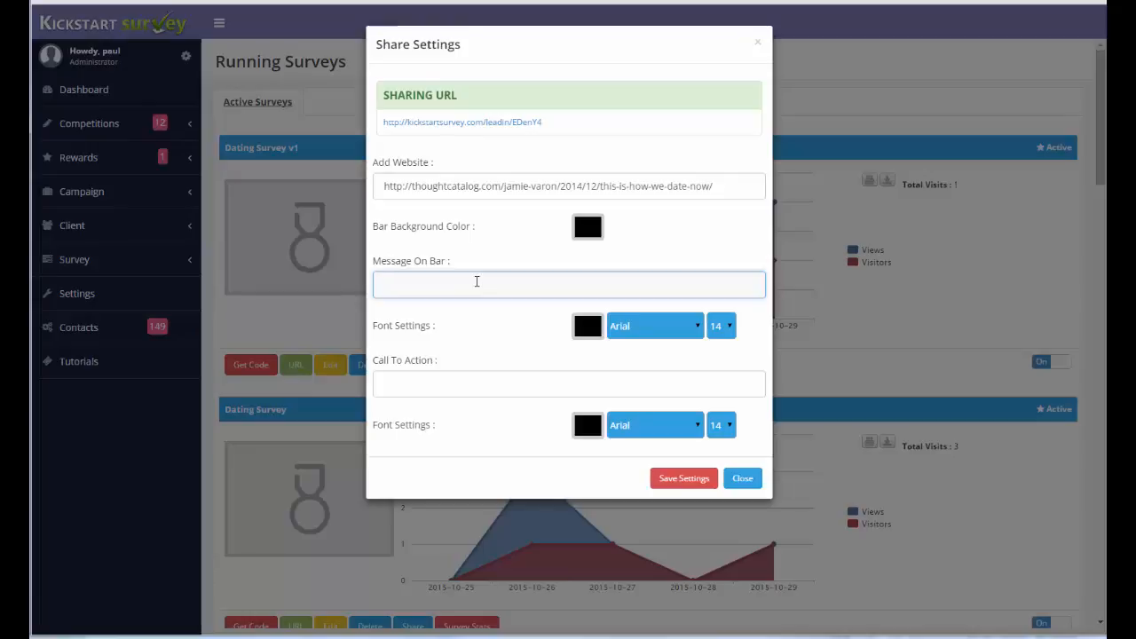
type("Take ou")
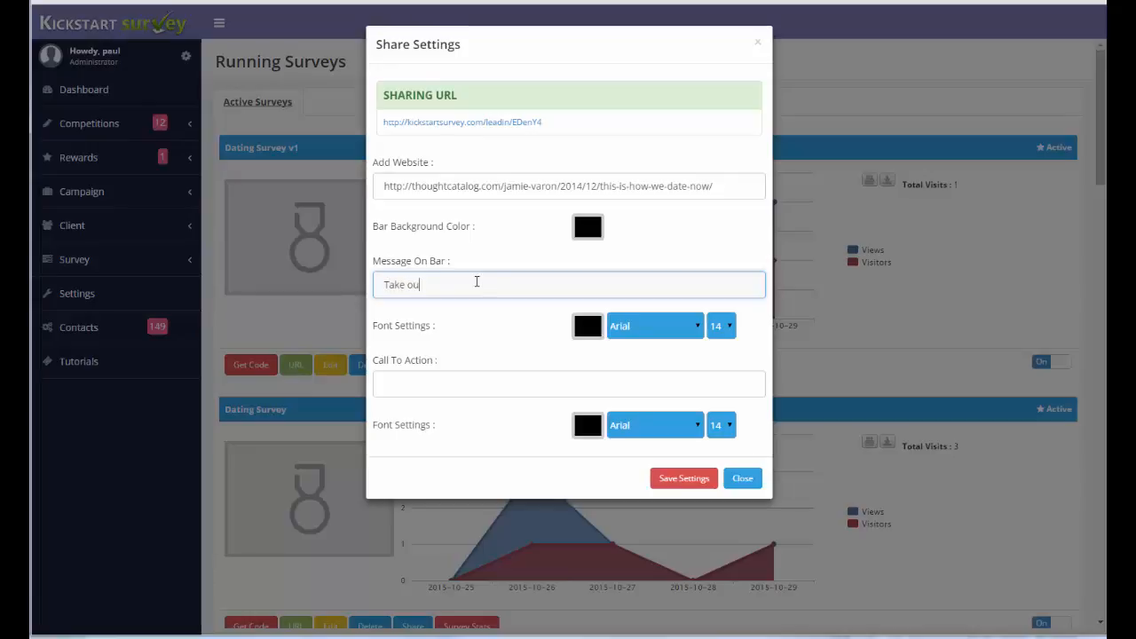
type("r survey")
key("BackSpace")
type("y ")
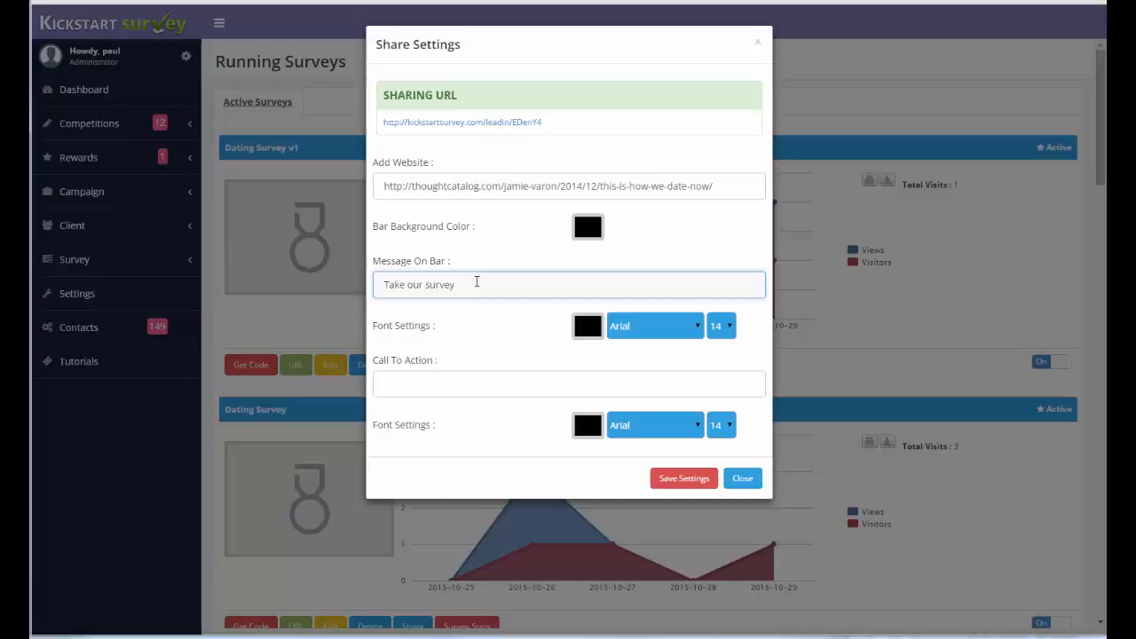
type("and get a free Dating Guide")
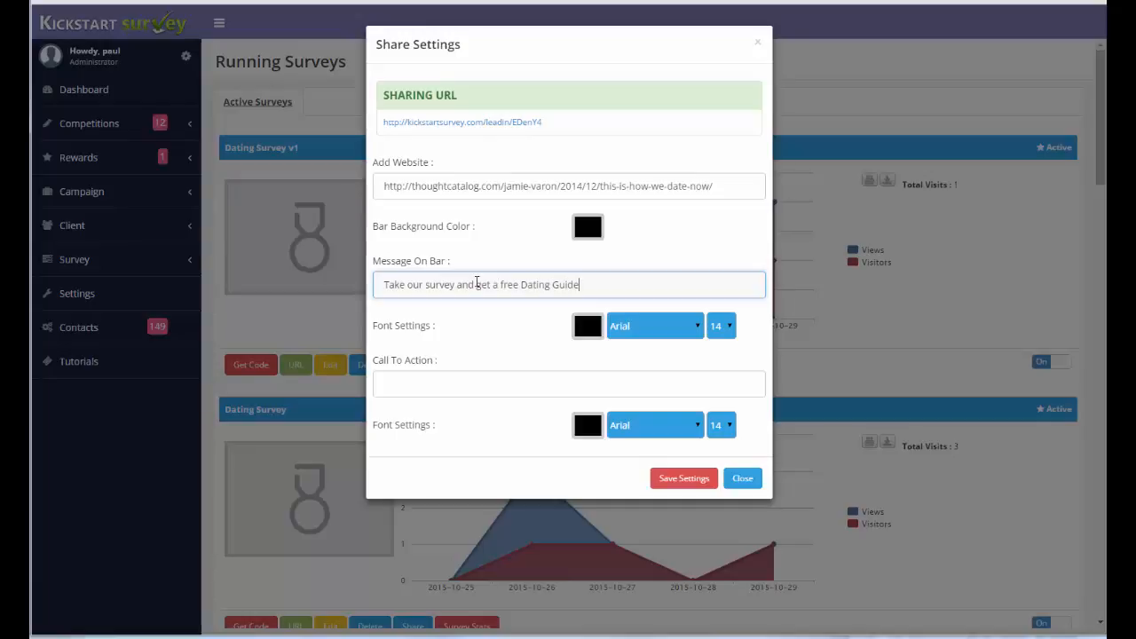
Set the bar's call to action to "Click here now!" and save the share settings.
left_click(440, 382)
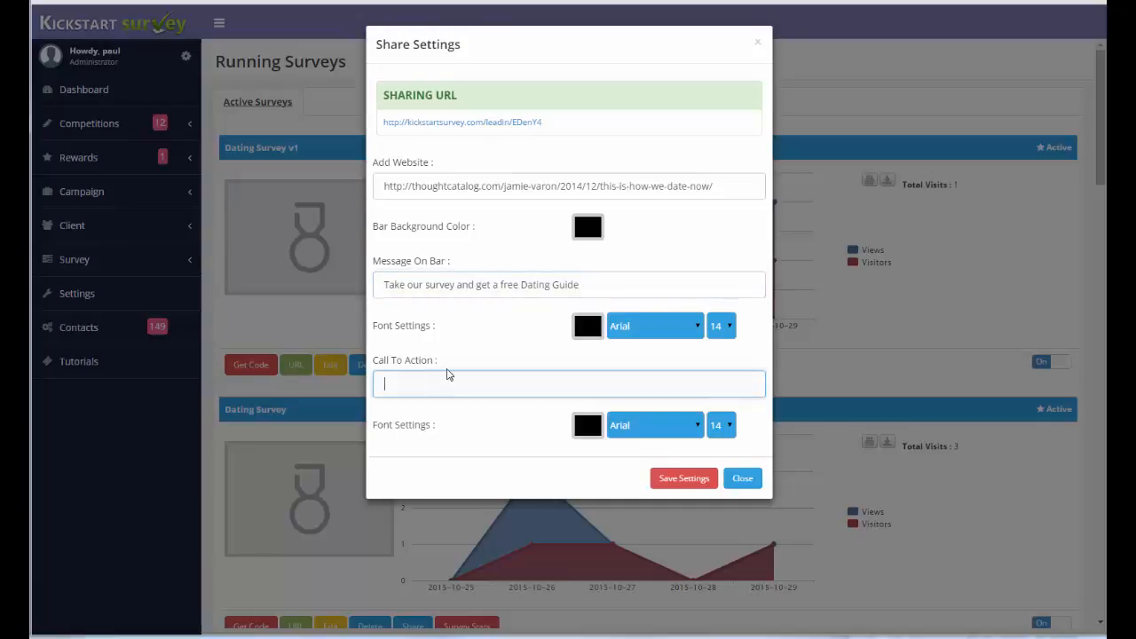
type("Click her enow!")
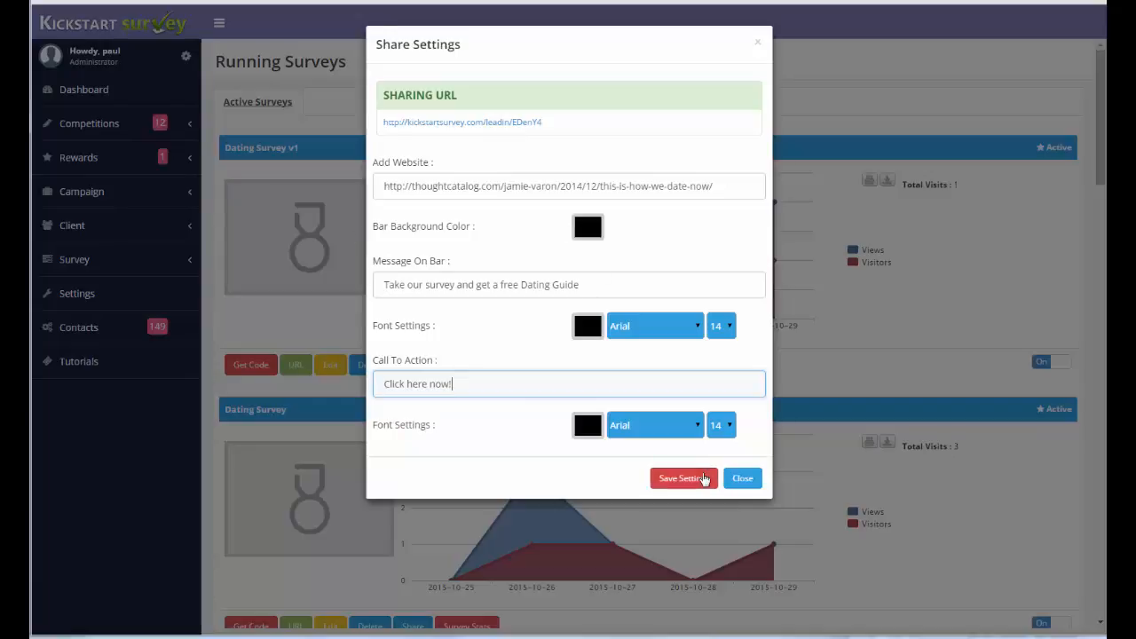
left_click(698, 479)
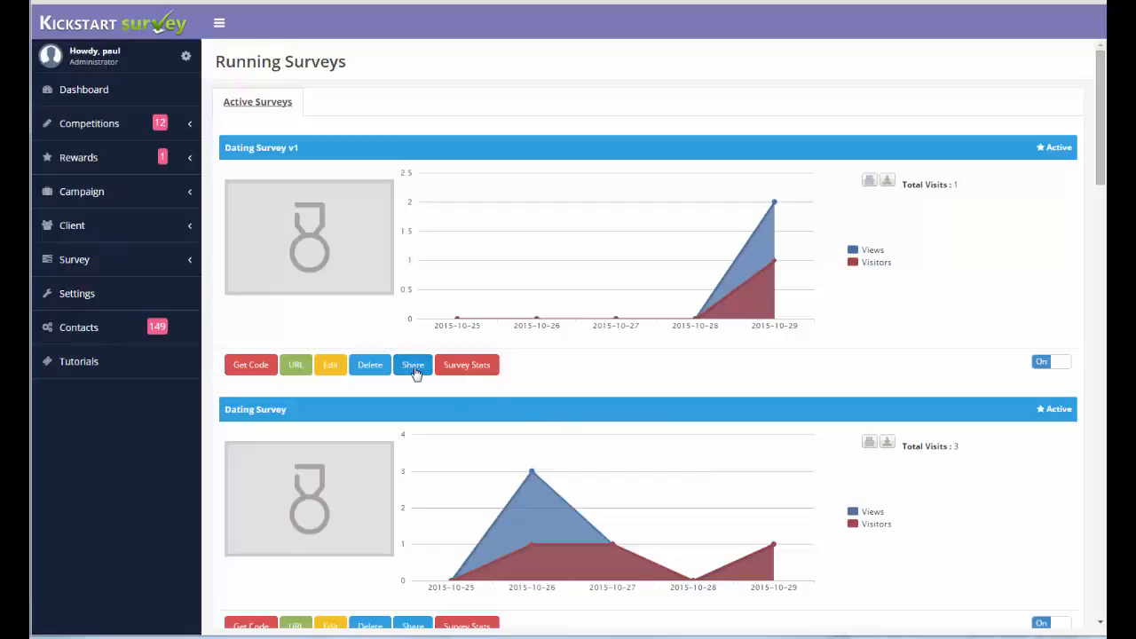
Reopen the share settings of "Dating Survey v1" and open its sharing URL.
left_click(413, 365)
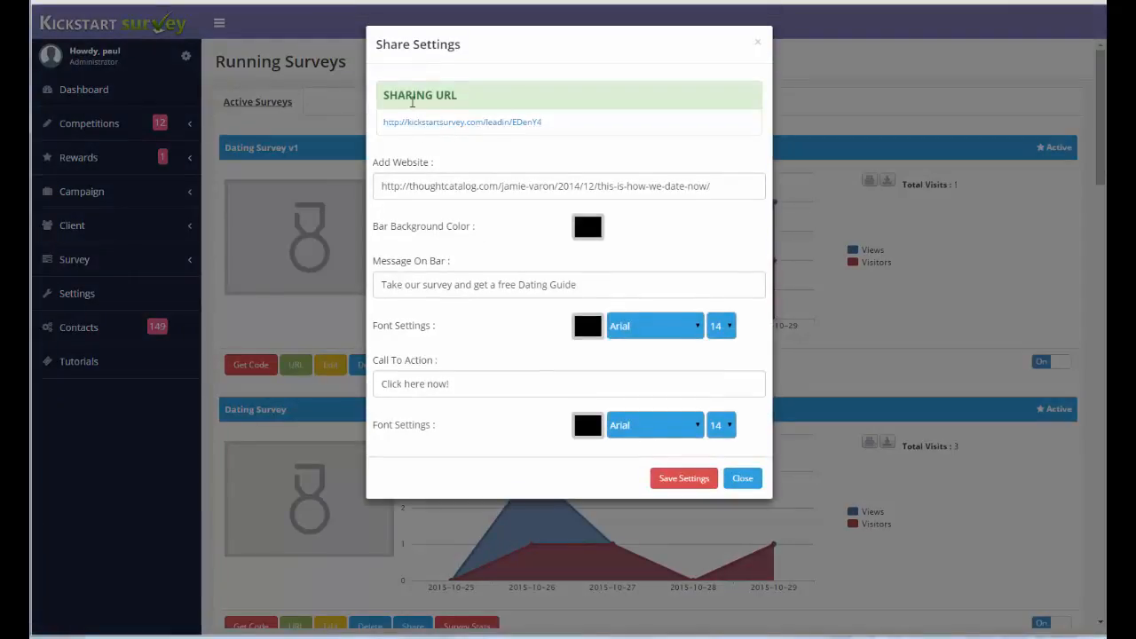
left_click_drag(564, 124, 383, 124)
left_click(408, 129)
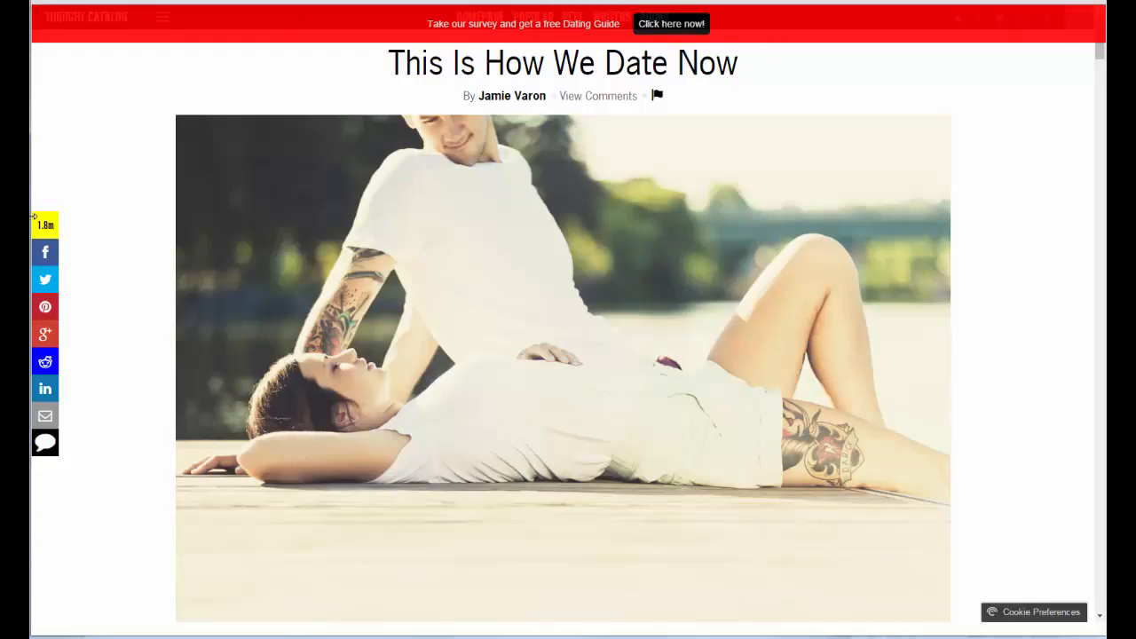
Test the survey from the shared article's call to action, choosing "Dinner" as favourite date type and continuing to the follow-up page.
left_click(682, 28)
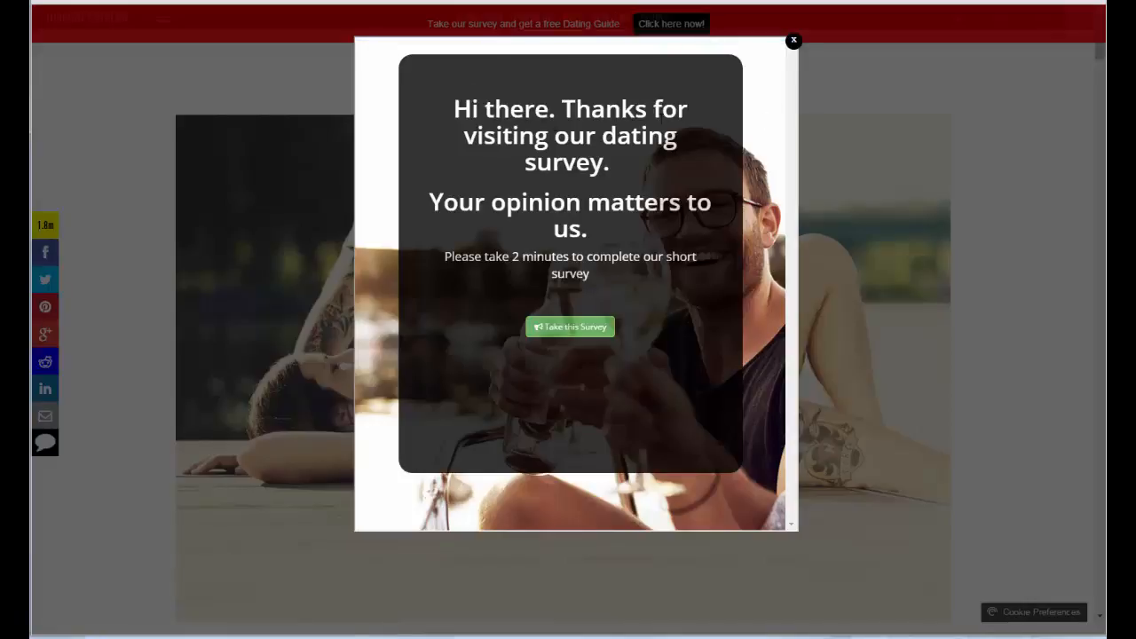
left_click(570, 328)
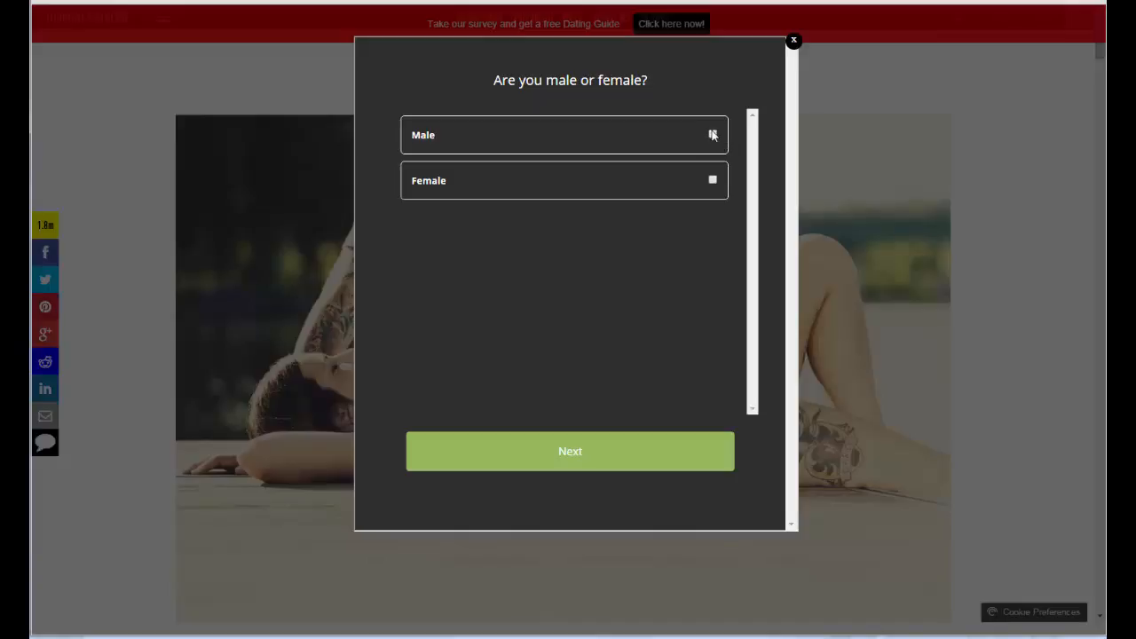
left_click(558, 460)
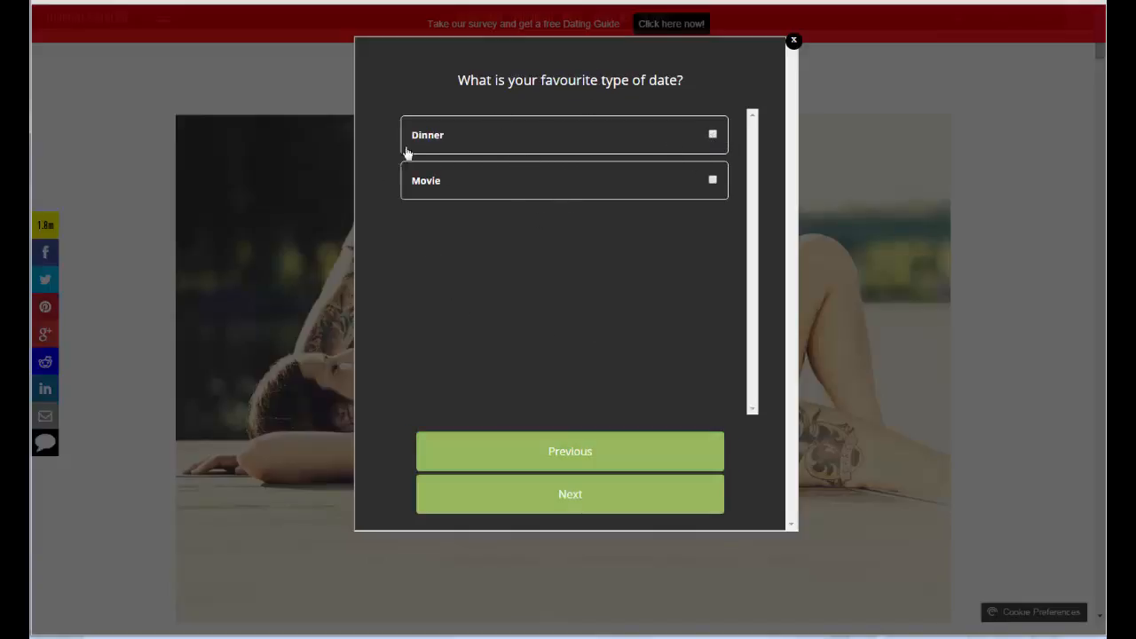
left_click(709, 136)
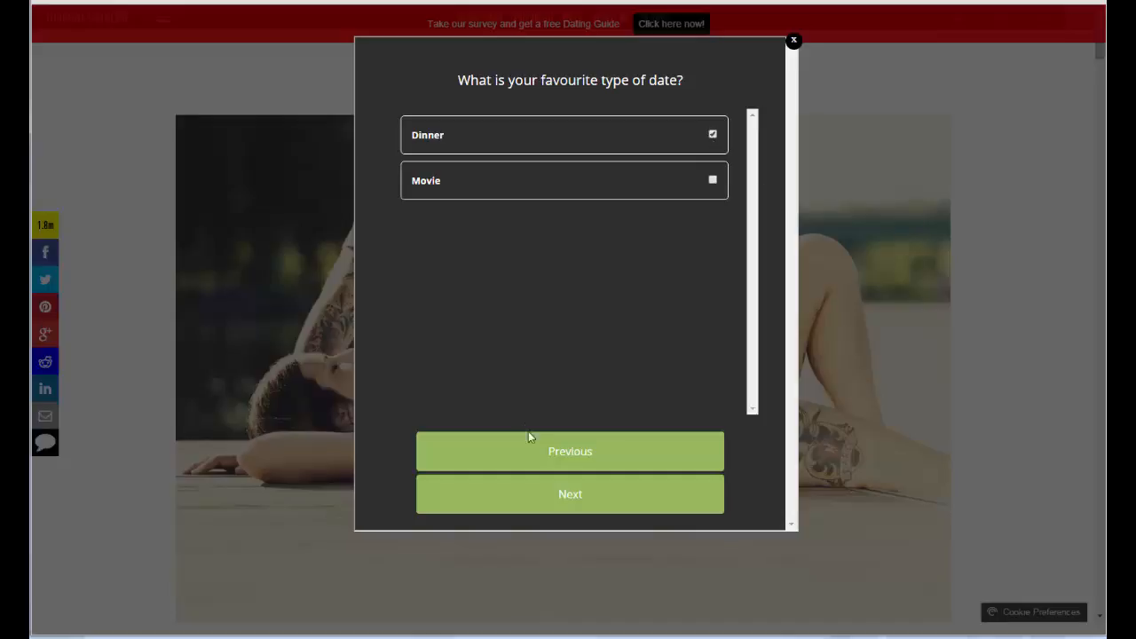
left_click(583, 498)
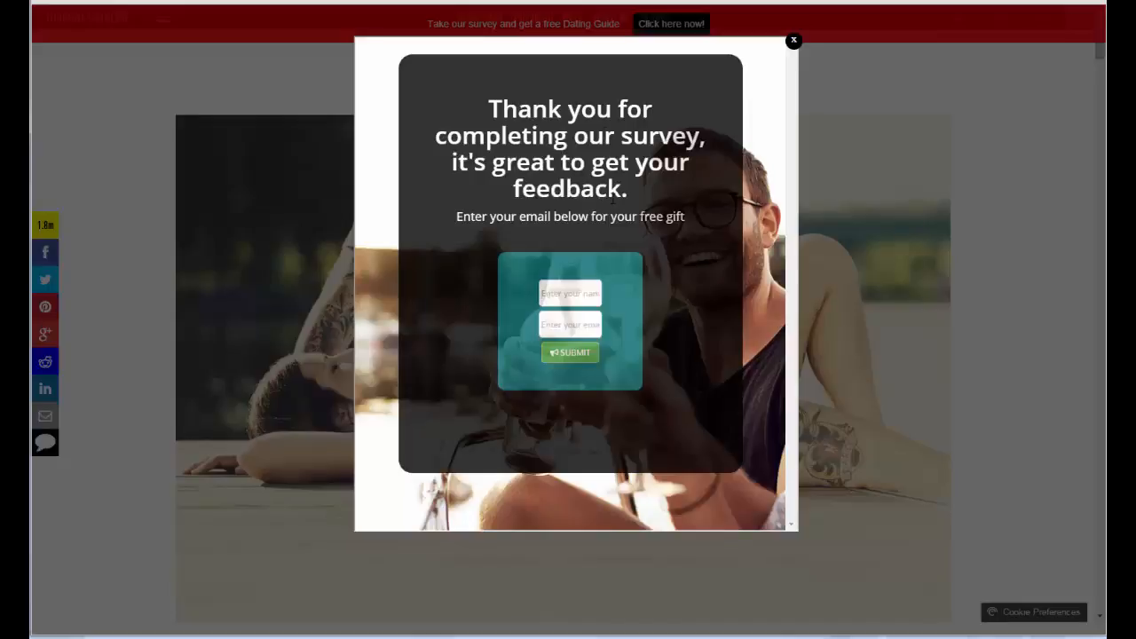